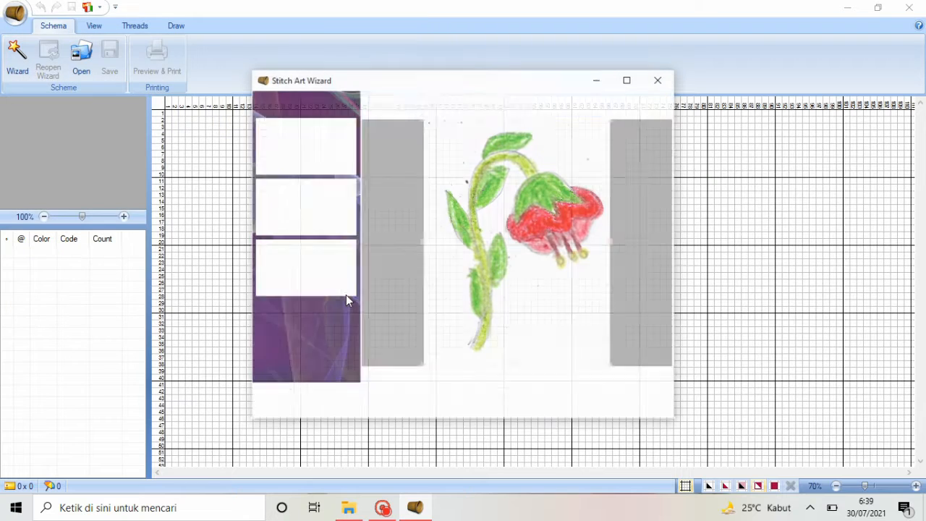
- Resize the picture to 28 stitches wide by 37 high, keeping the aspect ratio
left_click(491, 406)
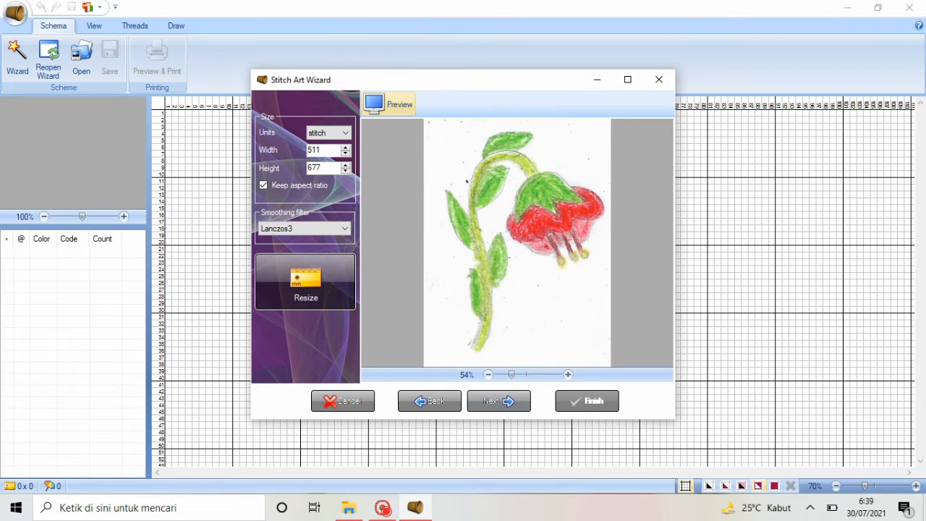
key("Tab")
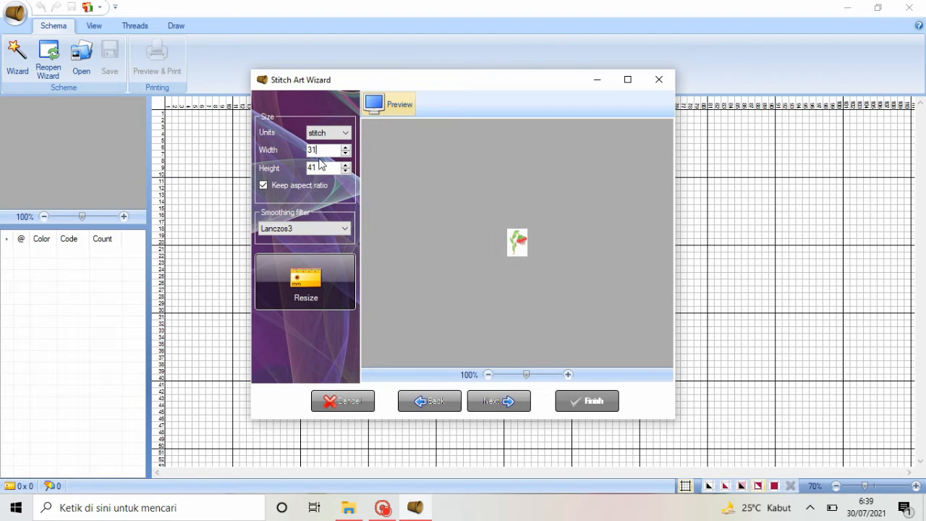
left_click(506, 403)
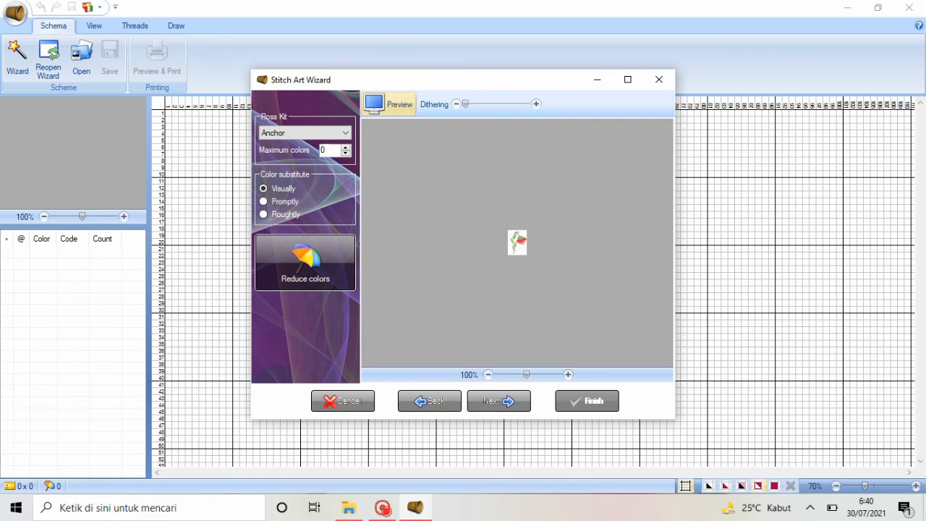
- Reduce the picture to 5 colors using the Anchor Tapisserie floss kit
left_click(303, 132)
left_click(289, 142)
left_click(498, 401)
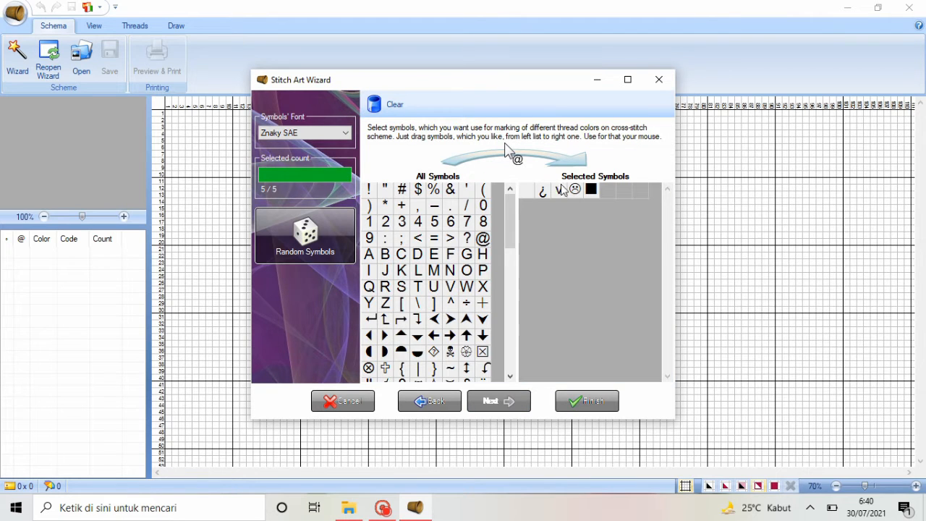
- Replace the random thread symbols with 1, 2, 3 and 4 after the blank one, and generate the scheme
left_click_drag(529, 227, 443, 237)
left_click_drag(544, 191, 539, 217)
left_click_drag(369, 221, 561, 217)
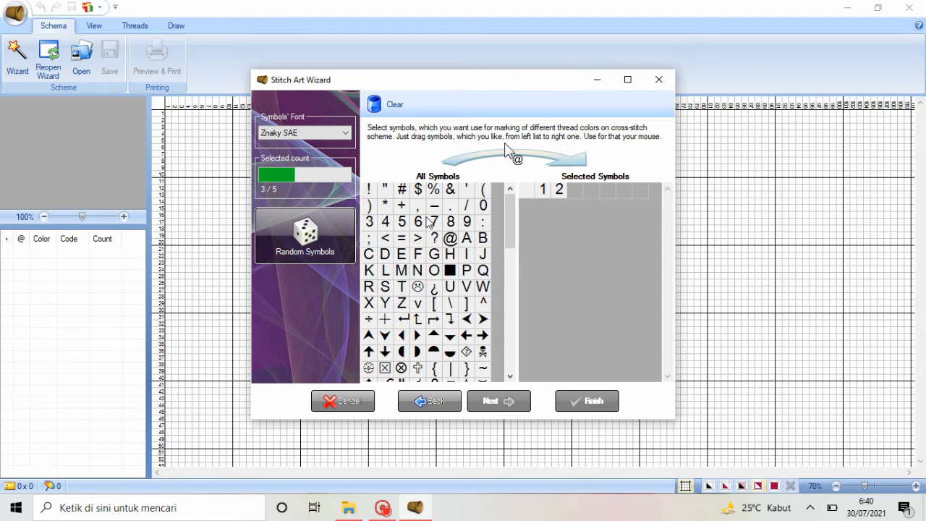
left_click_drag(369, 221, 581, 227)
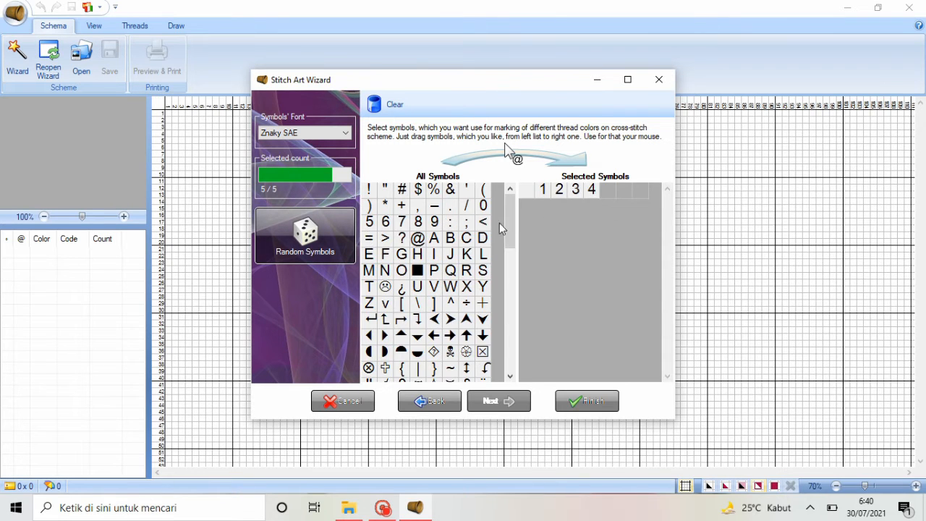
left_click(577, 400)
- Paint over the stray stitches in the background around the flower with white thread 8000
left_click(58, 265)
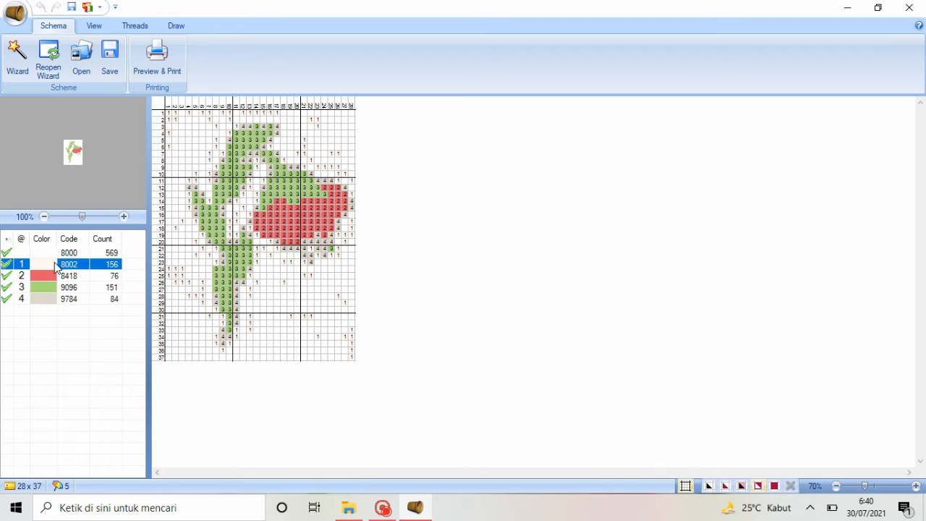
left_click(40, 252)
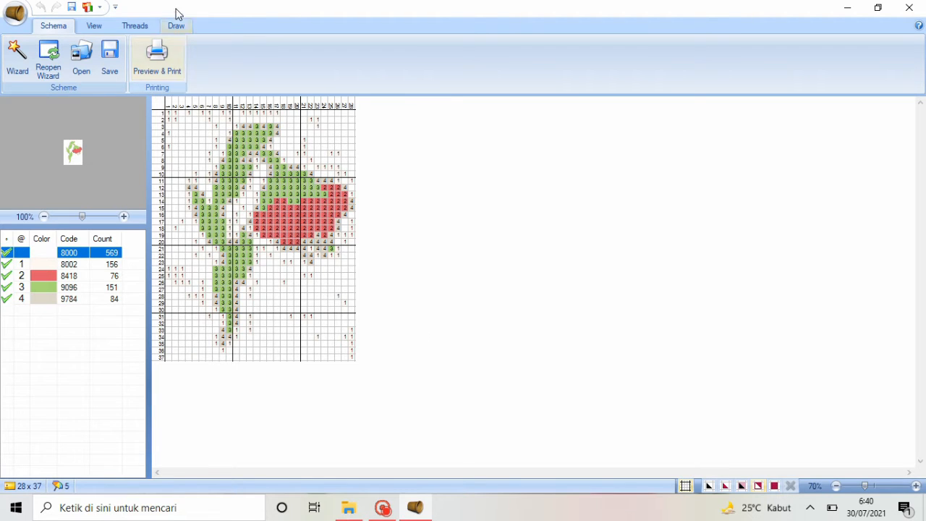
left_click(176, 26)
mouse_move(202, 120)
left_mouse_down()
mouse_move(174, 119)
mouse_move(312, 115)
mouse_move(316, 157)
mouse_move(304, 156)
mouse_move(355, 275)
mouse_move(338, 272)
mouse_move(351, 225)
mouse_move(334, 338)
left_mouse_up()
mouse_move(237, 296)
left_mouse_down()
mouse_move(233, 335)
mouse_move(179, 276)
mouse_move(202, 243)
mouse_move(183, 223)
mouse_move(215, 143)
mouse_move(178, 140)
left_mouse_up()
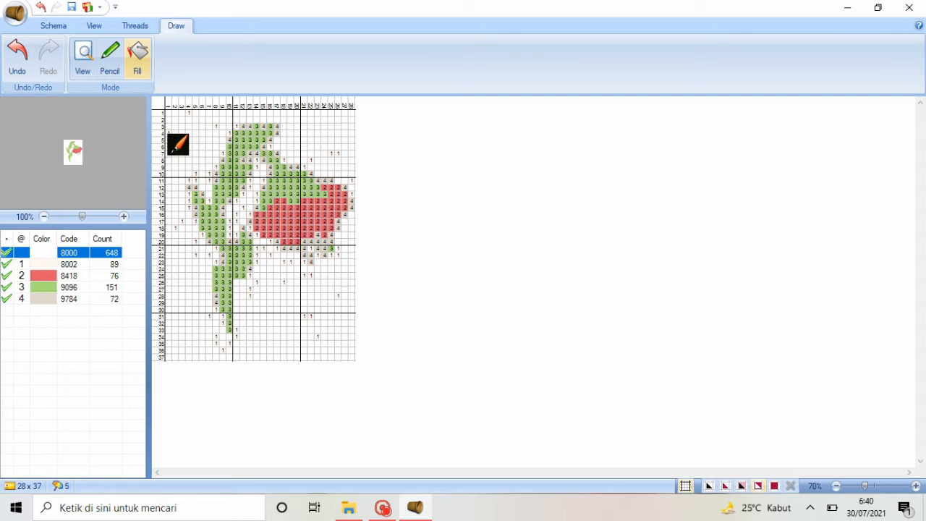
- Add Parrot Green thread 9152 from the Anchor Tapisserie palette and assign it the symbol 5
left_click(134, 26)
left_click(347, 58)
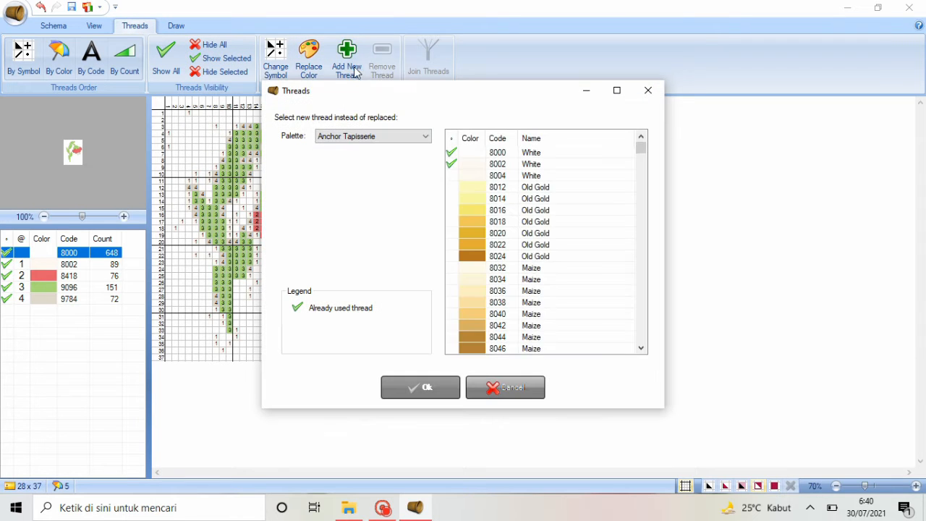
scroll(522, 209, "down", 10)
scroll(522, 214, "down", 20)
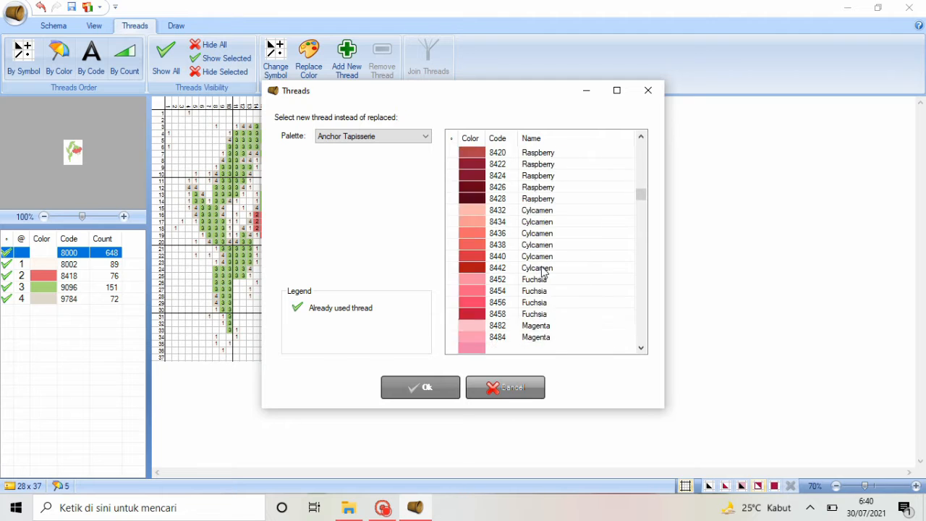
scroll(542, 274, "down", 20)
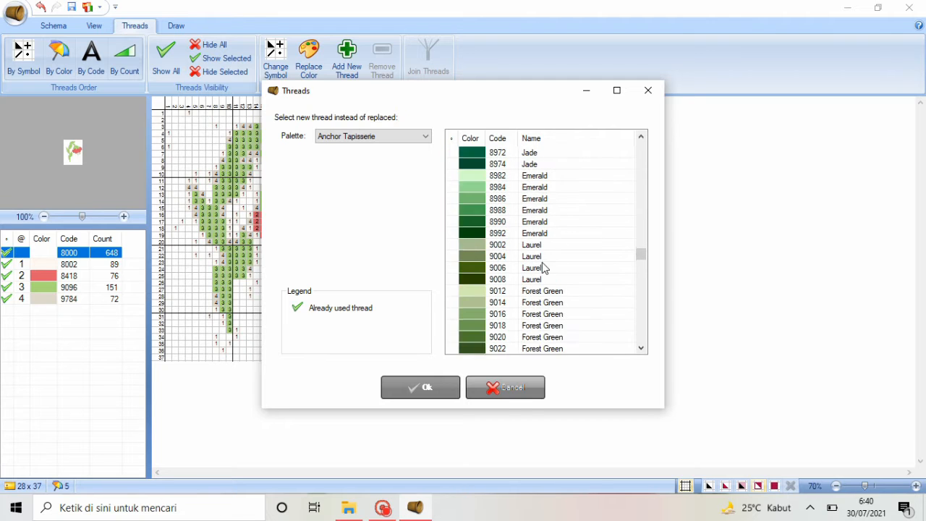
scroll(544, 269, "down", 1)
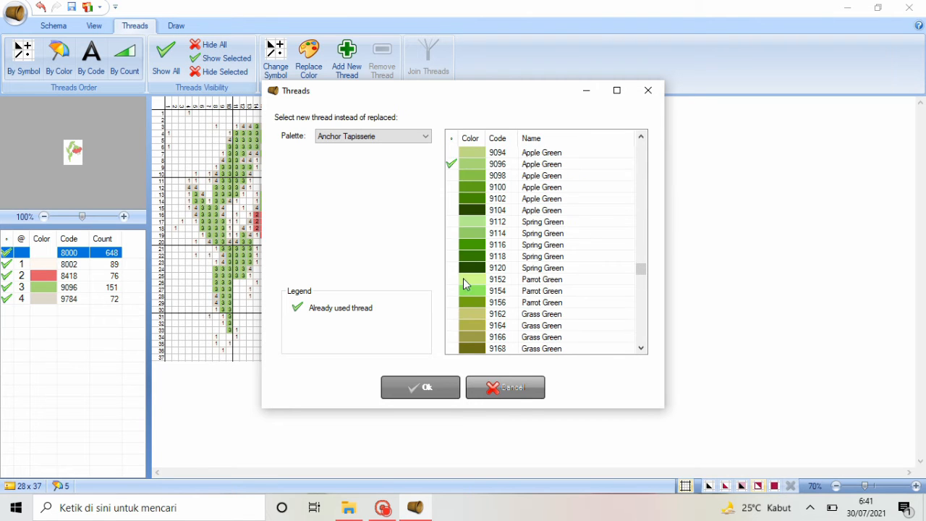
left_click(475, 279)
left_click(444, 386)
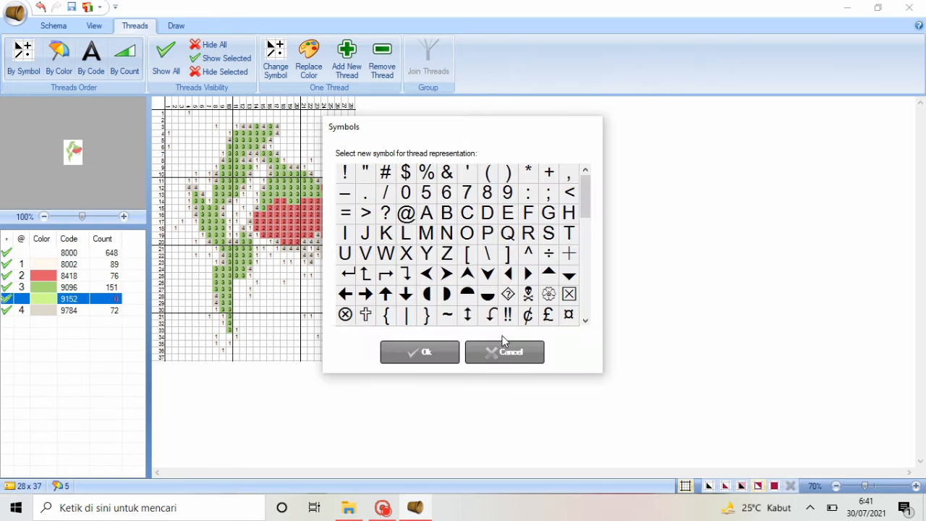
left_click(426, 193)
left_click(423, 354)
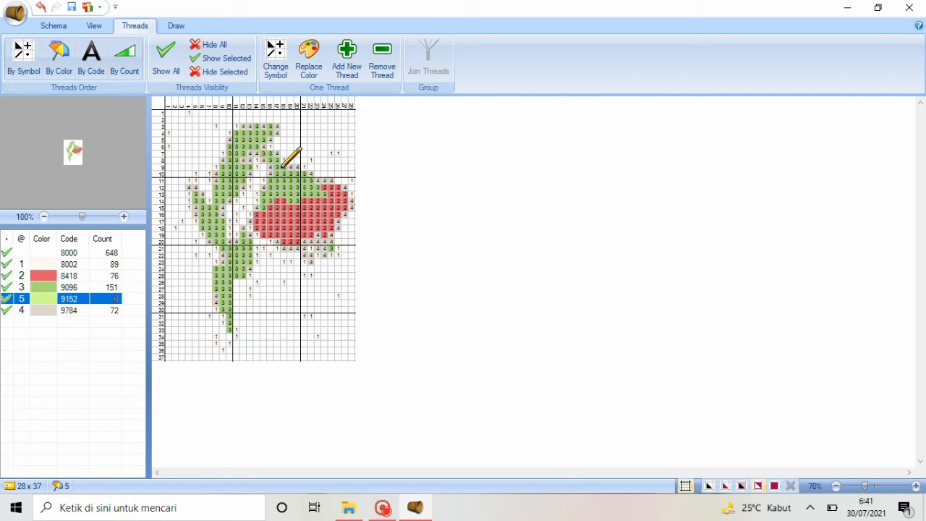
- Recolor the curved flower stem from the blossom down to its base with Parrot Green thread 9152
mouse_move(284, 165)
left_mouse_down()
mouse_move(265, 147)
mouse_move(250, 153)
mouse_move(233, 145)
left_mouse_up()
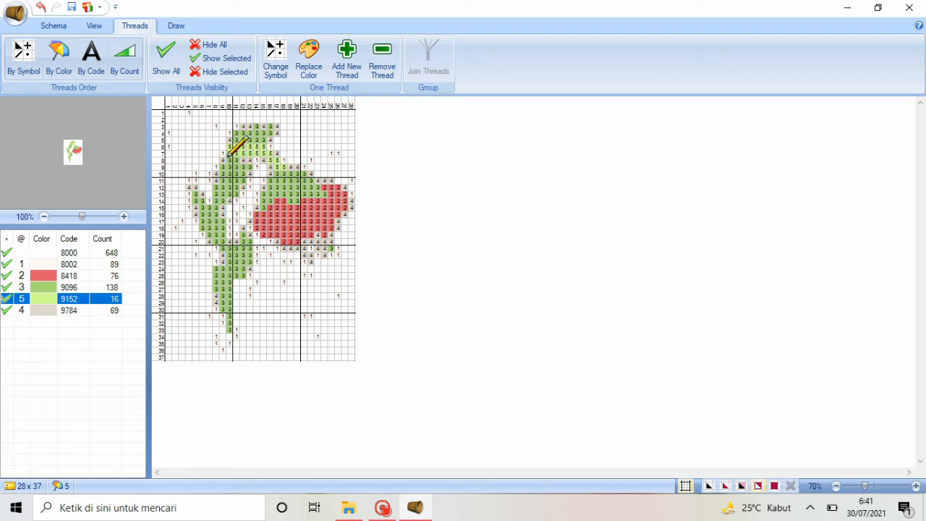
left_click(233, 157)
mouse_move(225, 167)
left_mouse_down()
mouse_move(218, 228)
mouse_move(234, 217)
mouse_move(230, 206)
mouse_move(222, 330)
left_mouse_up()
- Clear the leftover stitches around the base of the stem and nearby background with white thread 8000
left_click(86, 252)
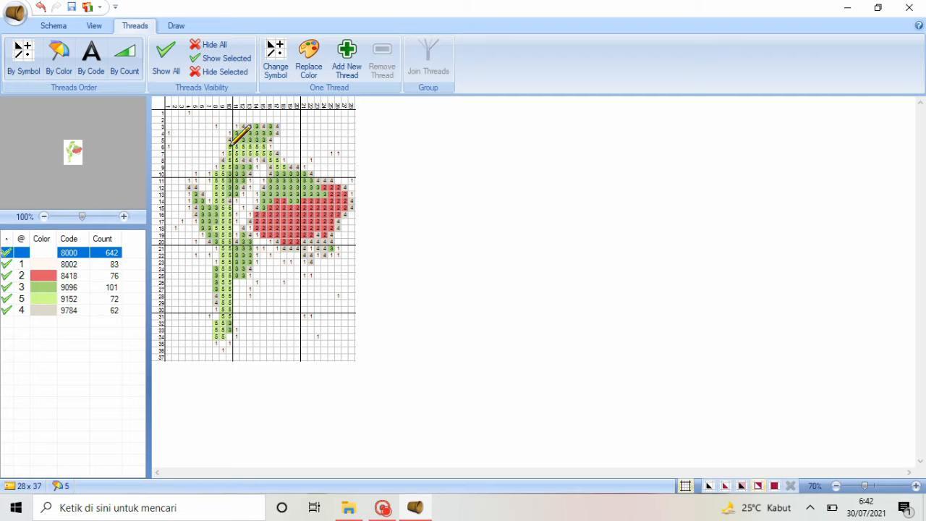
left_click_drag(234, 331, 246, 344)
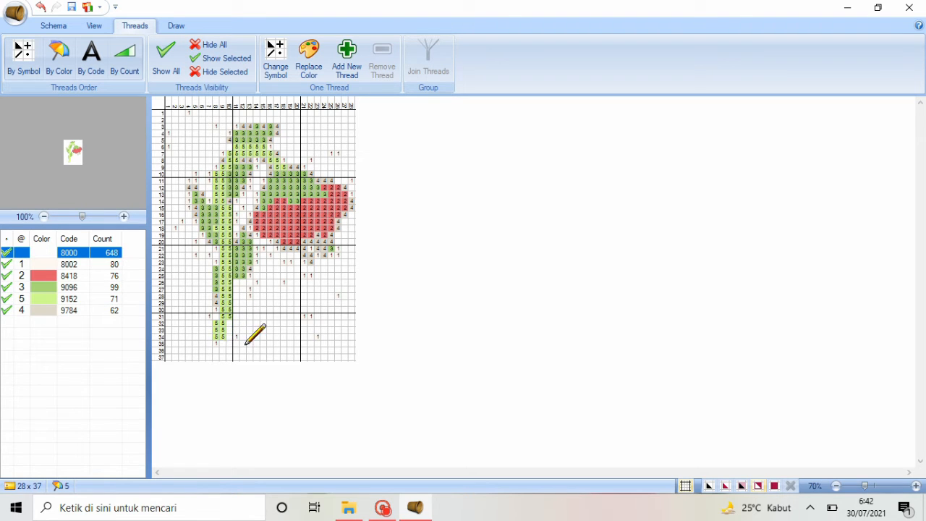
left_click(237, 337)
left_click(310, 316)
- Extend and fill in the leaves along the stem and at its top with green thread 9096
left_click(40, 288)
left_click(217, 287)
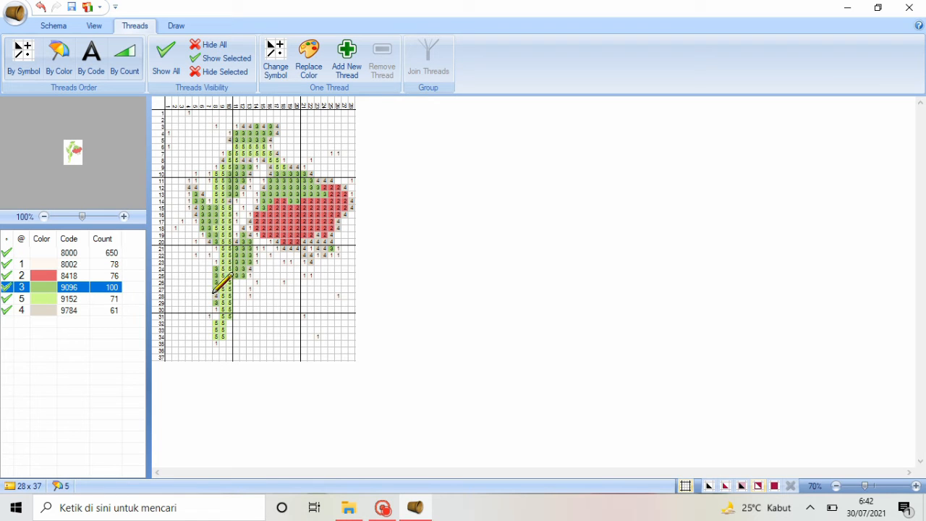
left_click(216, 295)
mouse_move(212, 295)
left_mouse_down()
mouse_move(204, 266)
mouse_move(221, 278)
left_mouse_up()
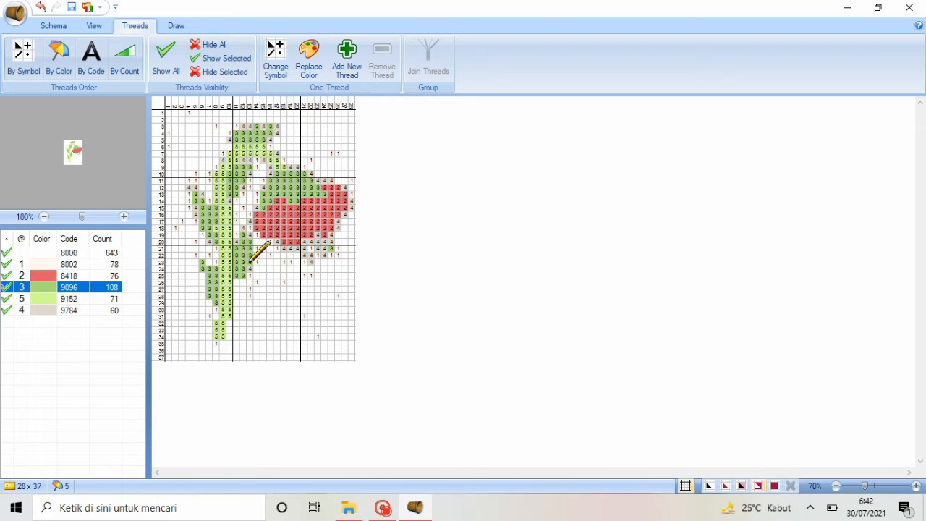
mouse_move(253, 237)
left_mouse_down()
mouse_move(217, 229)
mouse_move(209, 240)
mouse_move(195, 186)
left_mouse_up()
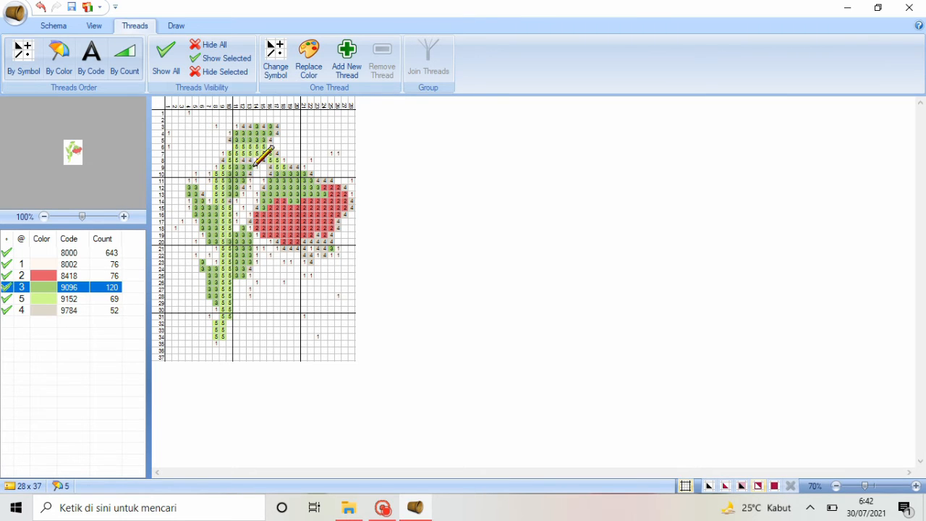
left_click(272, 186)
left_click_drag(246, 125, 275, 132)
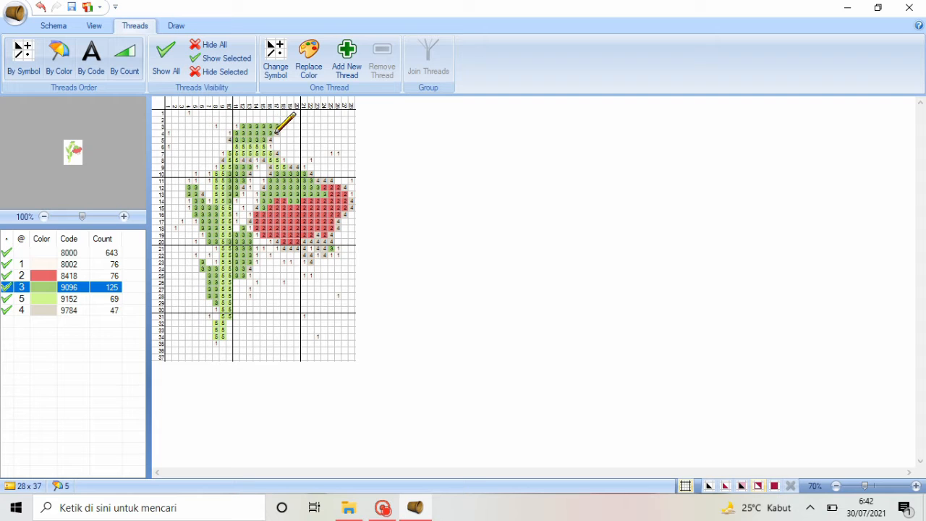
- Trim the outlines of the stem and leaves and erase surrounding stray stitches with white thread 8000
left_click(70, 254)
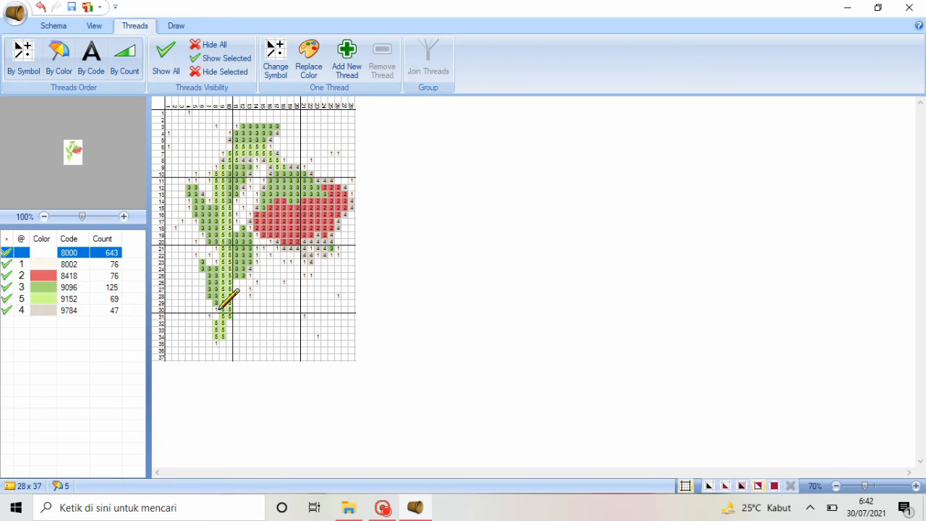
mouse_move(215, 309)
left_mouse_down()
mouse_move(211, 335)
mouse_move(227, 335)
left_mouse_up()
mouse_move(257, 278)
left_mouse_down()
mouse_move(265, 250)
mouse_move(256, 262)
mouse_move(266, 252)
mouse_move(248, 217)
left_mouse_up()
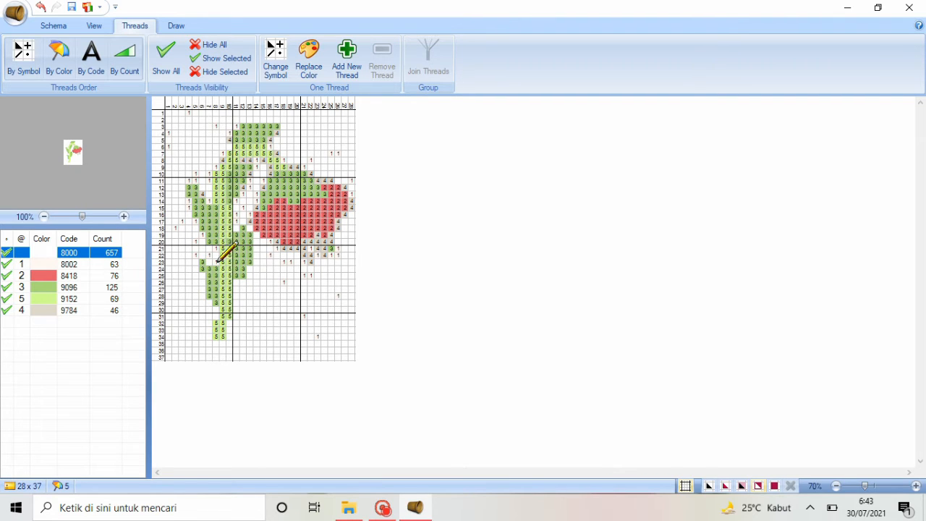
mouse_move(218, 260)
left_mouse_down()
mouse_move(224, 243)
mouse_move(197, 231)
mouse_move(191, 202)
mouse_move(179, 222)
mouse_move(199, 220)
mouse_move(193, 255)
mouse_move(215, 202)
mouse_move(219, 211)
mouse_move(192, 180)
mouse_move(208, 178)
mouse_move(197, 185)
mouse_move(197, 166)
mouse_move(224, 162)
mouse_move(192, 172)
mouse_move(196, 254)
mouse_move(169, 154)
left_mouse_up()
left_click(188, 114)
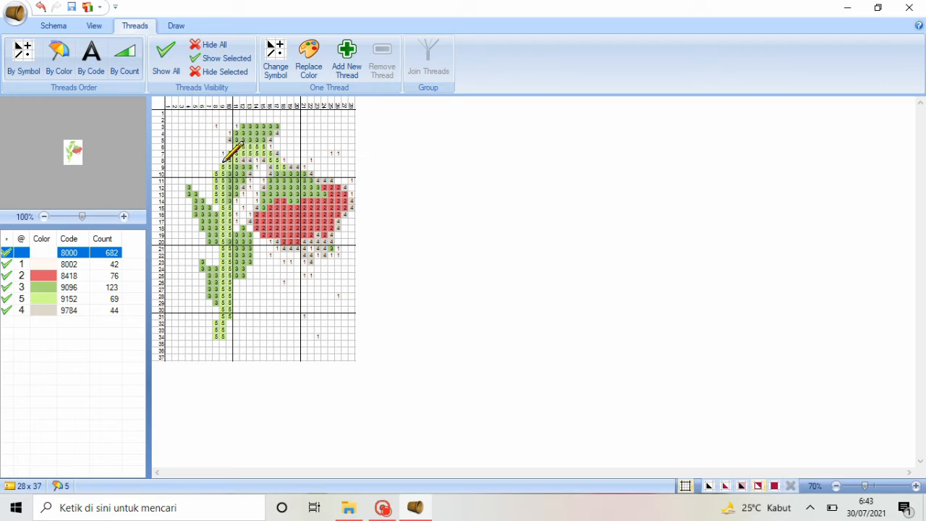
mouse_move(224, 161)
left_mouse_down()
mouse_move(238, 220)
mouse_move(239, 199)
mouse_move(248, 219)
mouse_move(245, 190)
mouse_move(260, 166)
mouse_move(228, 141)
mouse_move(240, 125)
mouse_move(211, 123)
mouse_move(277, 133)
mouse_move(270, 172)
mouse_move(286, 160)
mouse_move(295, 165)
mouse_move(282, 155)
mouse_move(307, 254)
left_mouse_up()
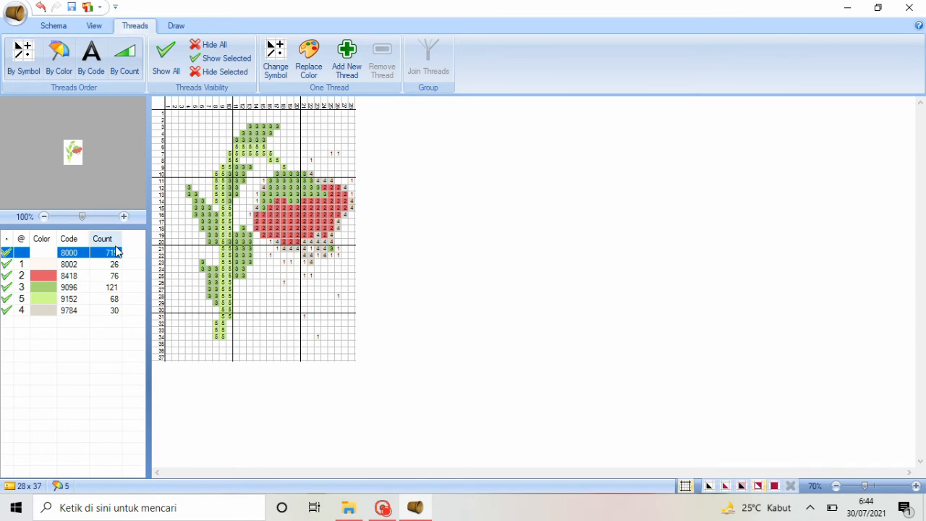
- Paint the end of the stem where it meets the blossom with Parrot Green thread 9152
left_click(61, 298)
left_click(276, 173)
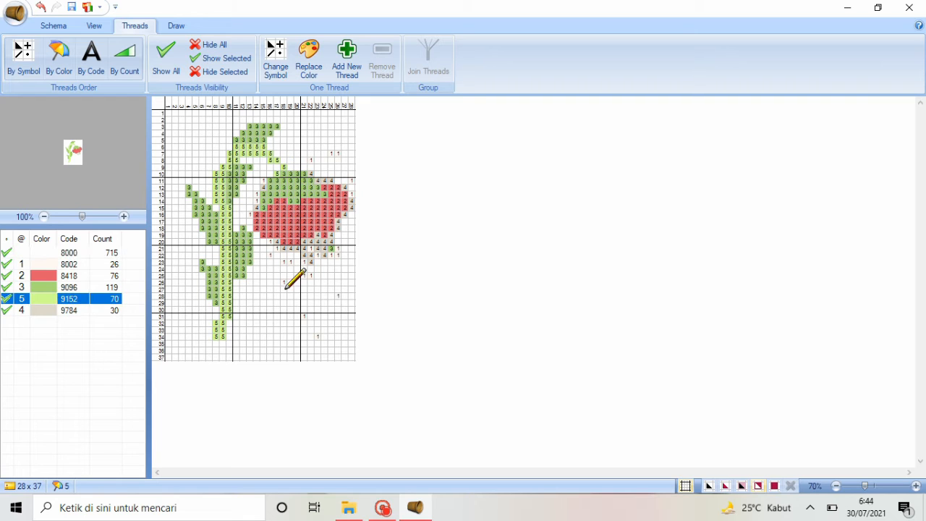
left_click_drag(273, 166, 285, 168)
- Fill in the edges of the green cap above the petals with green thread 9096
left_click(29, 276)
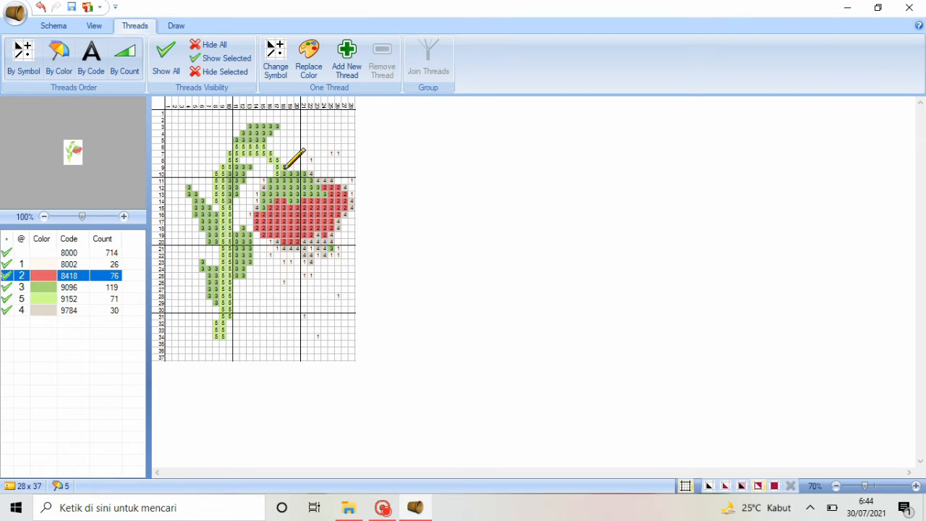
left_click(45, 290)
left_click_drag(278, 175, 256, 202)
left_click(311, 174)
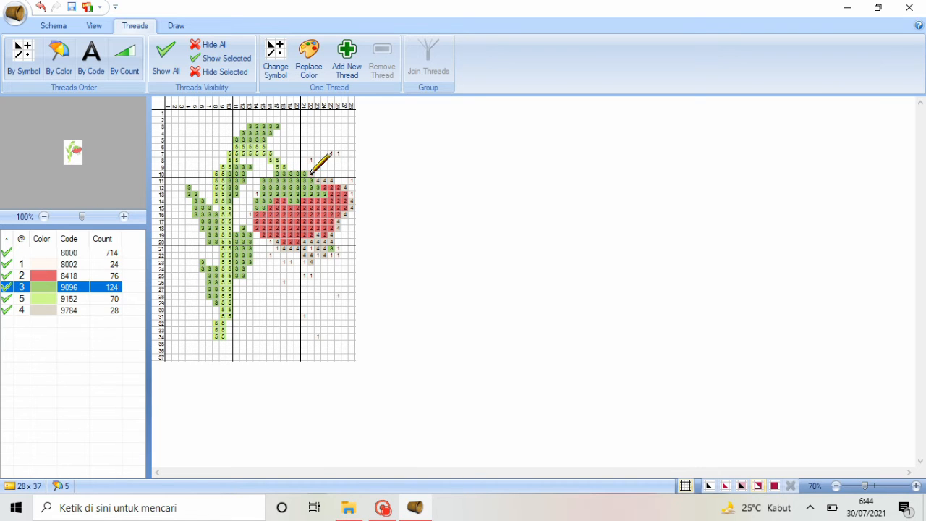
left_click(318, 181)
- Erase stray stitches around the blossom with white thread 8000 and fill the petals' upper edge with red thread 8418
left_click(80, 253)
mouse_move(314, 173)
left_mouse_down()
mouse_move(280, 174)
mouse_move(254, 190)
mouse_move(288, 264)
mouse_move(278, 284)
mouse_move(308, 275)
mouse_move(302, 326)
mouse_move(340, 288)
mouse_move(350, 187)
mouse_move(349, 170)
mouse_move(325, 153)
mouse_move(312, 159)
mouse_move(331, 179)
mouse_move(319, 181)
mouse_move(337, 180)
mouse_move(353, 210)
left_mouse_up()
left_click(68, 274)
left_click(322, 180)
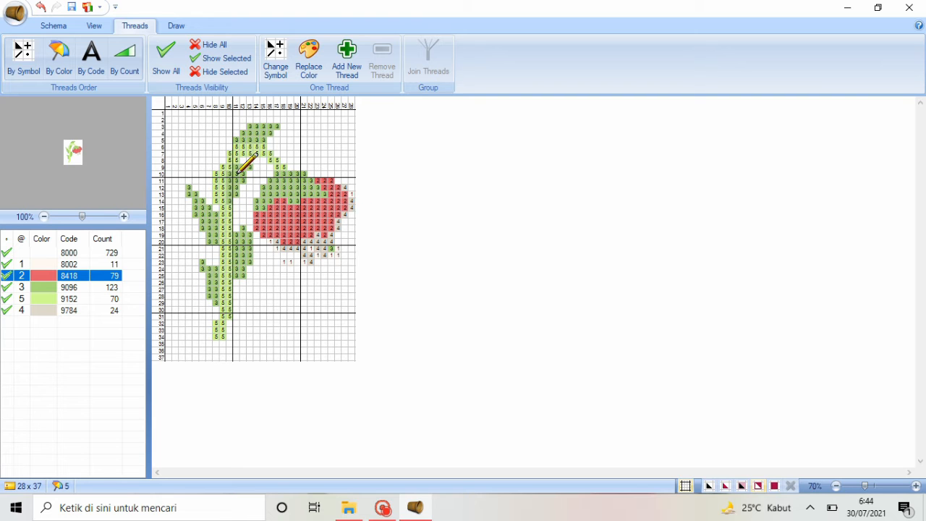
- Add Raspberry thread 8416 from the Anchor Tapisserie palette to the scheme with the symbol 6
left_click(308, 58)
scroll(572, 217, "down", 15)
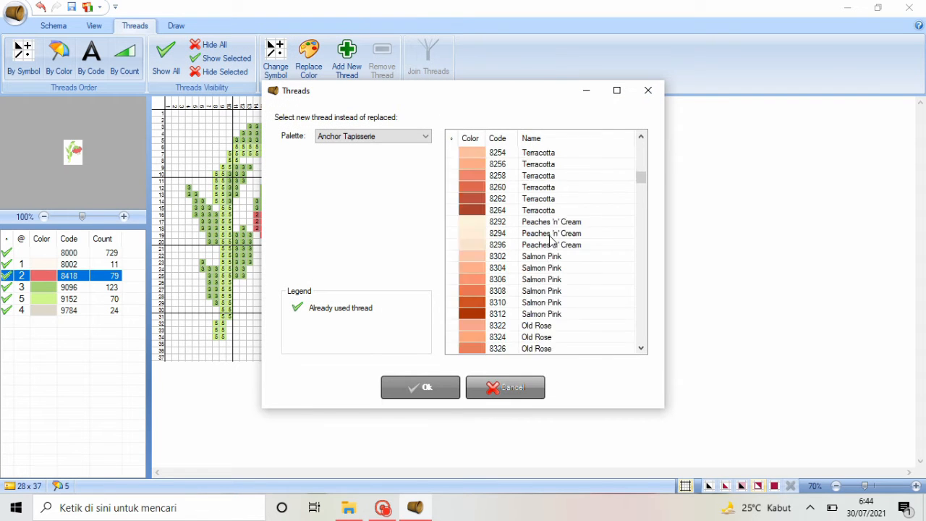
scroll(551, 240, "down", 12)
scroll(552, 240, "up", 3)
scroll(552, 240, "down", 4)
scroll(551, 240, "up", 5)
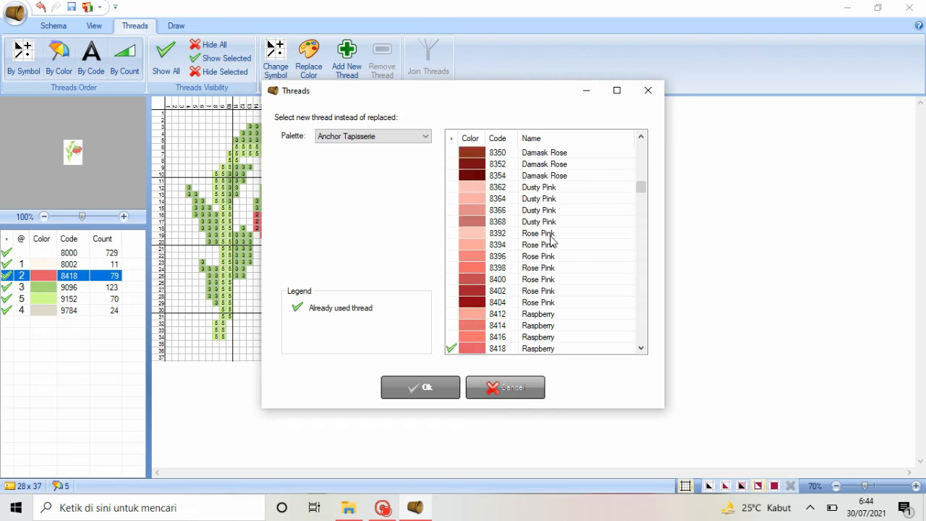
scroll(551, 240, "up", 2)
scroll(552, 240, "down", 14)
scroll(546, 250, "up", 9)
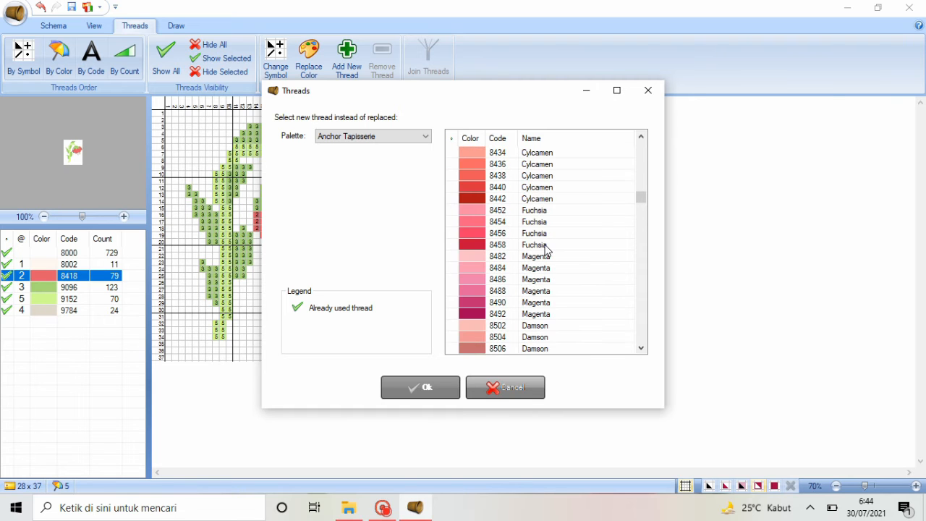
scroll(547, 250, "down", 1)
scroll(548, 249, "up", 2)
scroll(547, 249, "up", 3)
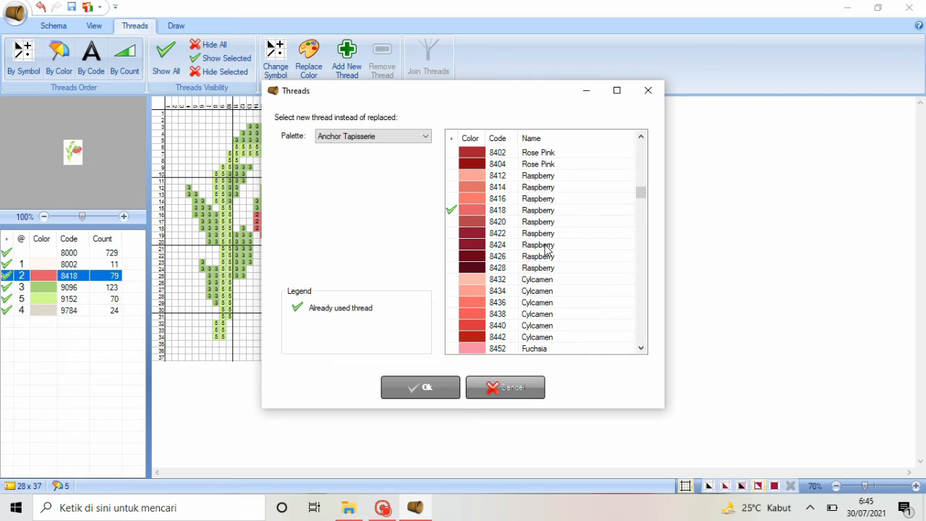
left_click(499, 198)
left_click(422, 387)
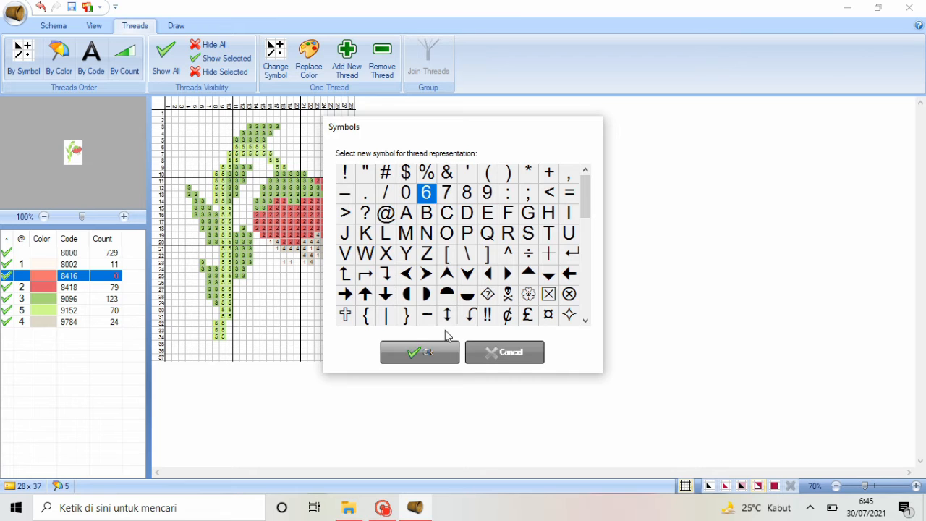
left_click(433, 349)
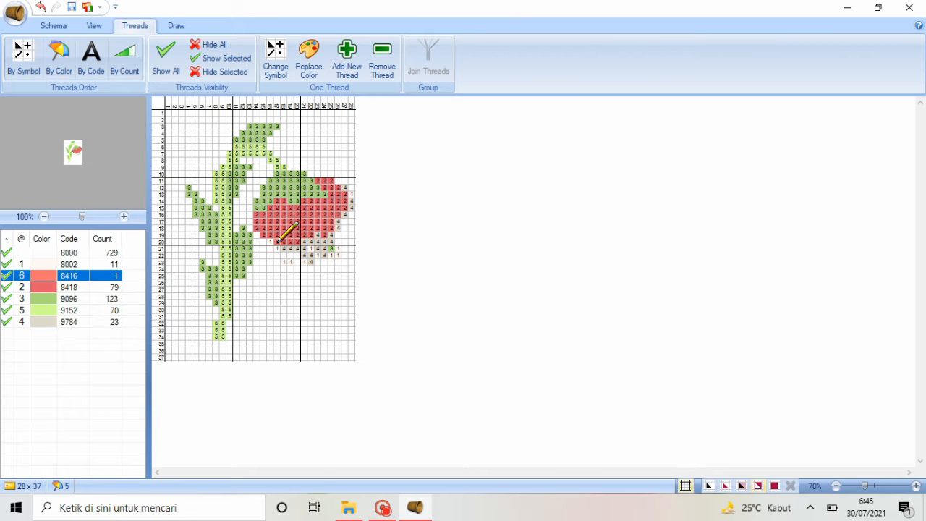
- Recolor the petals' lower edge with thread 8416 and erase the stray stitches around it with white thread 8000
mouse_move(278, 241)
left_mouse_down()
mouse_move(249, 246)
mouse_move(272, 241)
mouse_move(279, 251)
mouse_move(324, 253)
mouse_move(319, 236)
mouse_move(304, 243)
mouse_move(328, 256)
left_mouse_up()
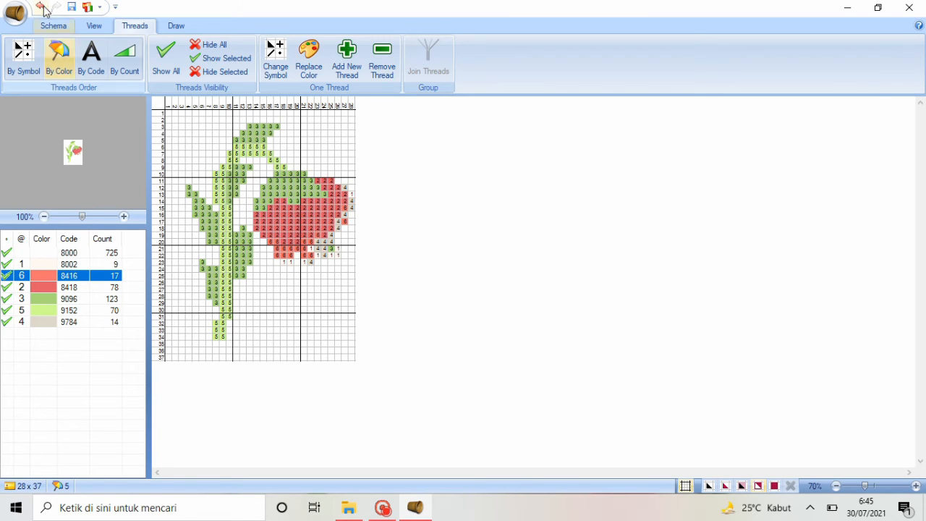
left_click(345, 220)
mouse_move(346, 215)
left_mouse_down()
mouse_move(311, 250)
mouse_move(347, 246)
mouse_move(345, 227)
mouse_move(339, 242)
mouse_move(348, 186)
mouse_move(341, 255)
mouse_move(267, 268)
left_mouse_up()
left_click(58, 253)
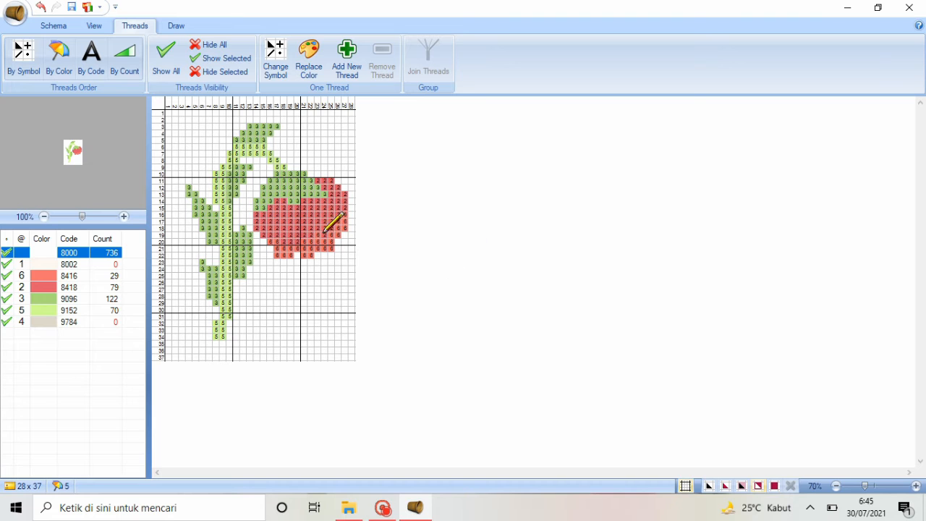
- Replace the unused white thread 8002 with Cherry Red thread 8218 from the Anchor Tapisserie palette
left_click(69, 264)
left_click(309, 64)
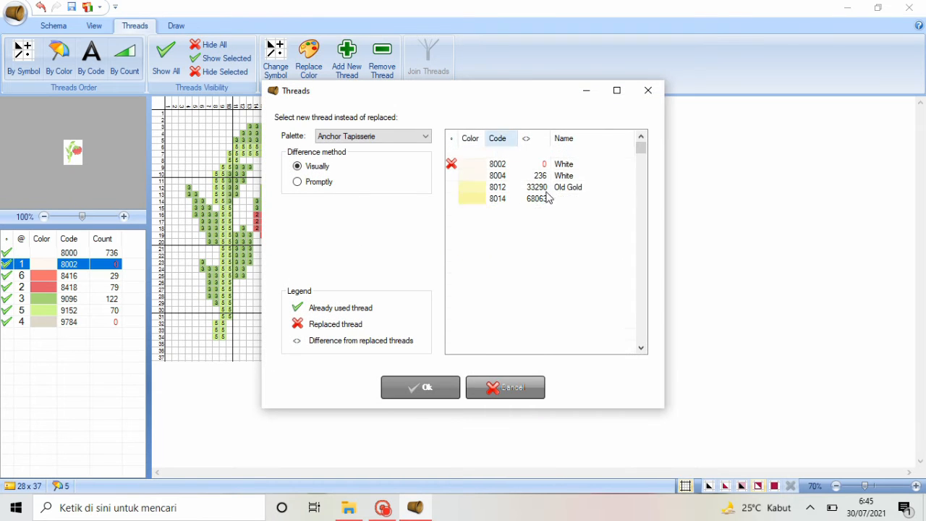
scroll(548, 198, "down", 15)
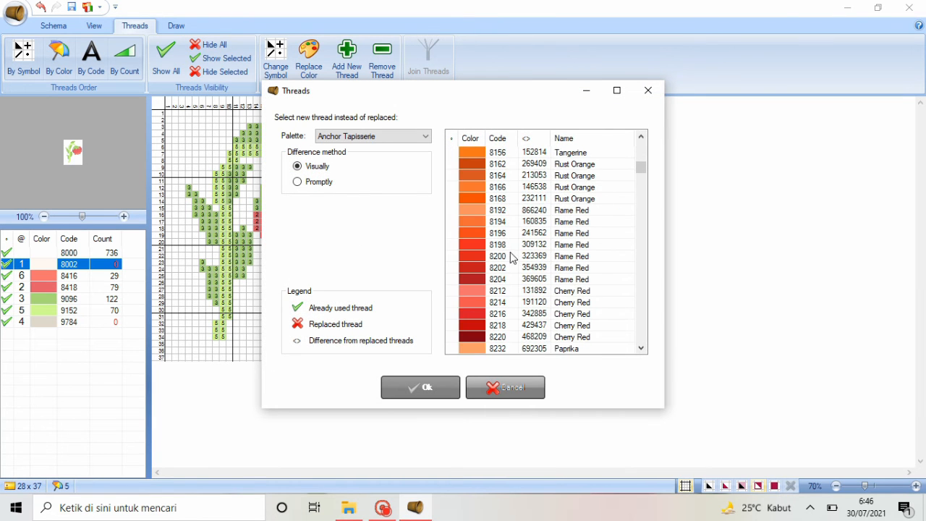
scroll(542, 264, "down", 2)
left_click(527, 256)
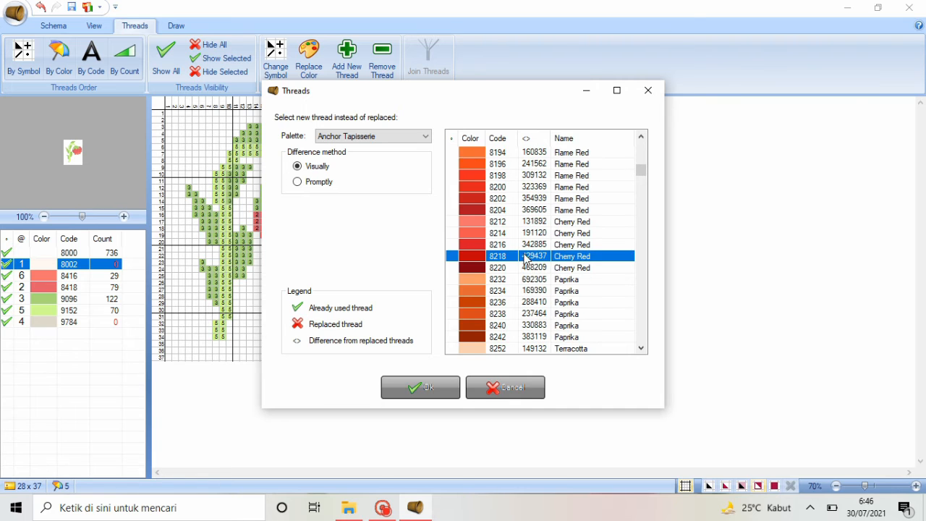
left_click(421, 388)
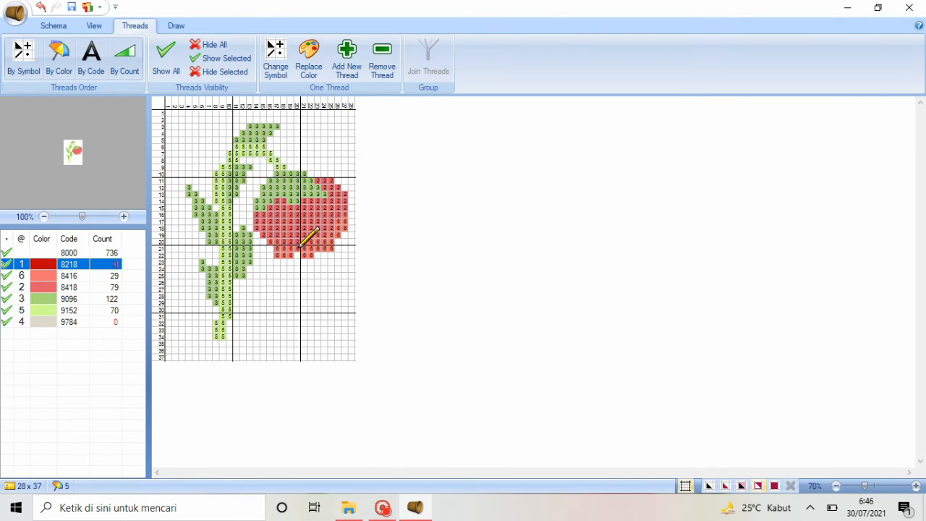
- Draw three diagonal stamens of three stitches each at the petals' lower edge with Cherry Red thread 8218
left_click(297, 248)
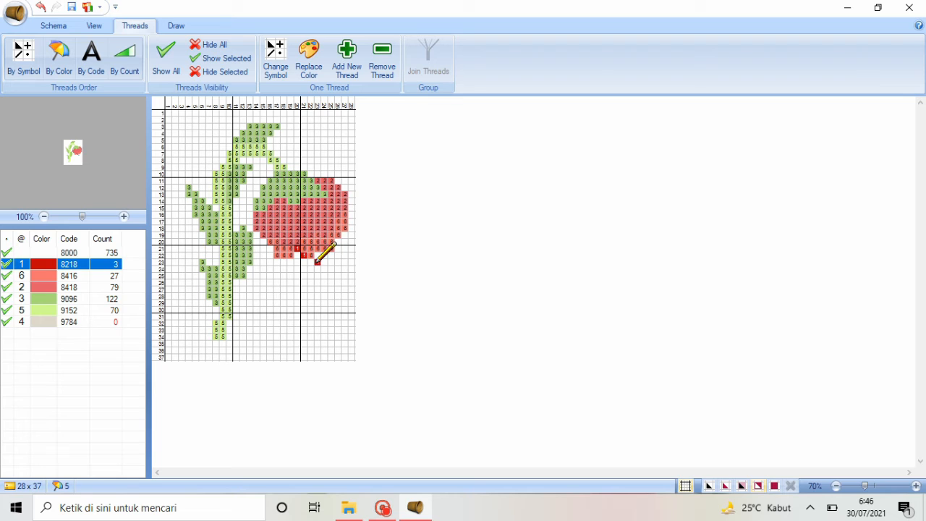
left_click(310, 262)
left_click(317, 242)
left_click(324, 248)
left_click(331, 255)
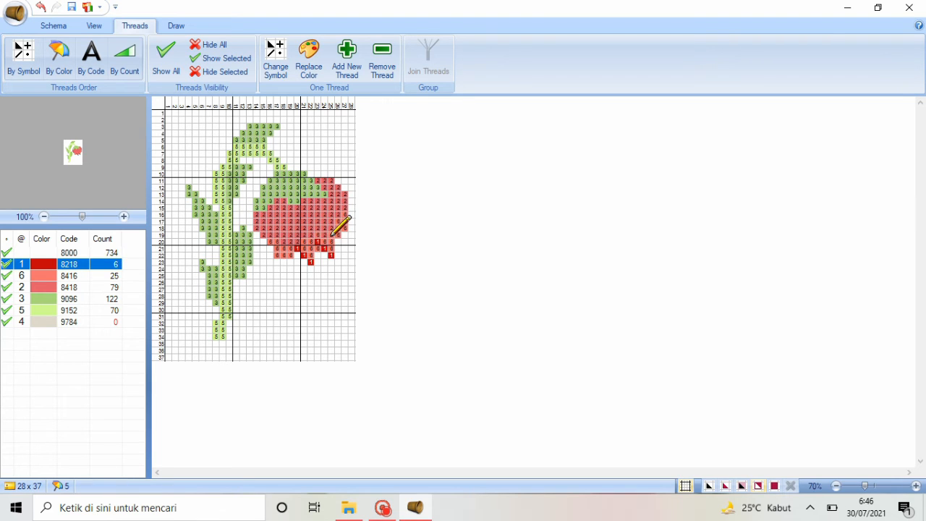
left_click(331, 234)
left_click(338, 242)
left_click(345, 248)
- Replace the unused grey thread 9784 with Yellow/Orange thread 8112 from the Anchor Tapisserie palette sorted by code
left_click(71, 324)
left_click(309, 60)
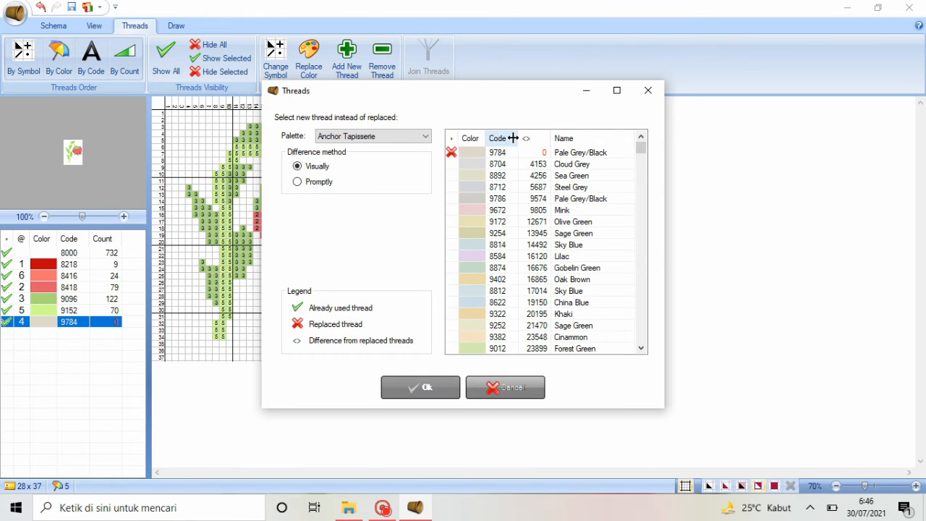
left_click(499, 138)
scroll(506, 228, "down", 8)
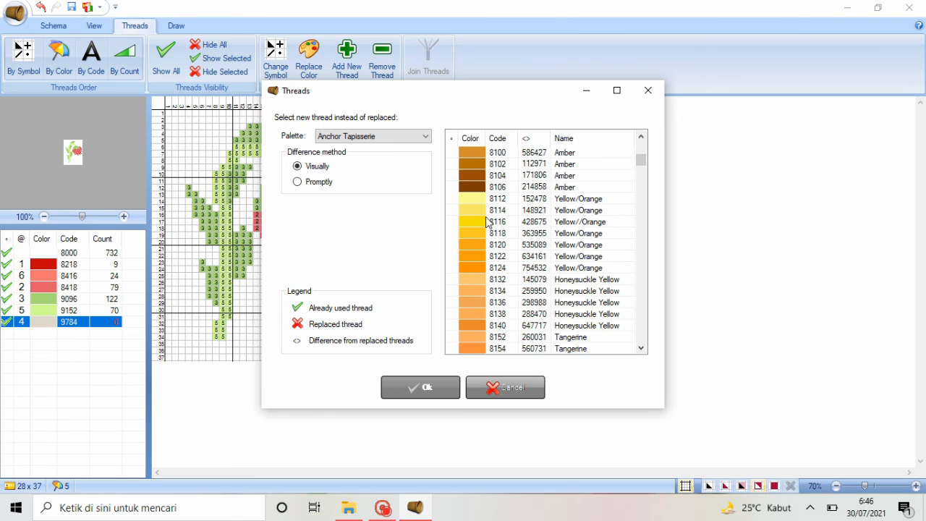
left_click(484, 199)
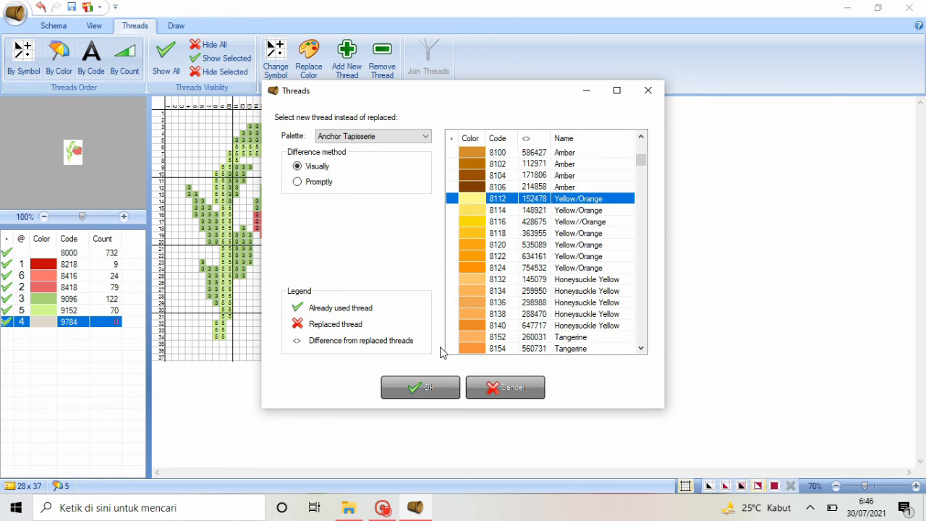
left_click(420, 387)
- Place yellow stitches of thread 8112 at the ends of the red stamens
left_click(317, 269)
left_click(345, 255)
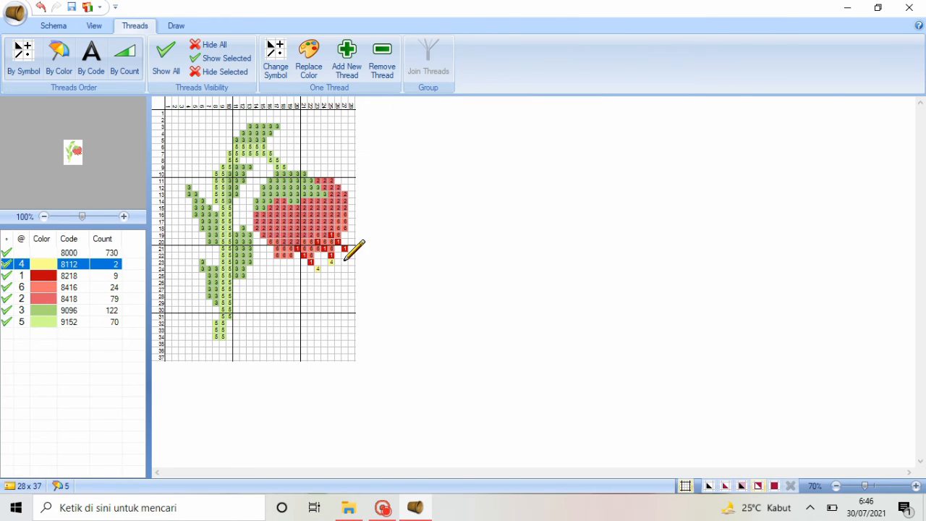
left_click(332, 262)
left_click(310, 269)
- Erase the misplaced yellow tips with white thread 8000 and place them diagonally beyond the stamen ends with thread 8112
left_click(22, 253)
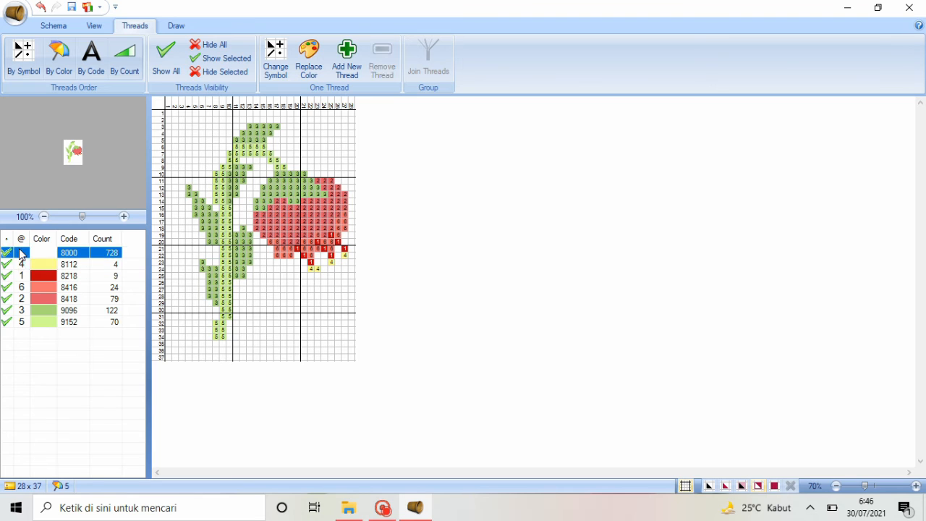
left_click(310, 268)
left_click(345, 255)
left_click(332, 262)
left_click(80, 264)
left_click(338, 262)
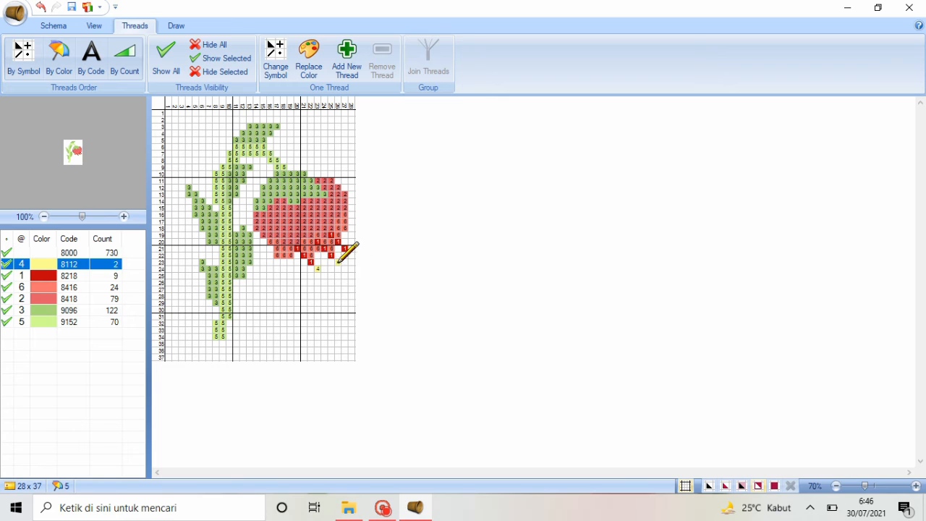
left_click(352, 255)
- Shade the lower rows of the petals with the lighter red thread 8416
left_click(33, 288)
left_click(335, 220)
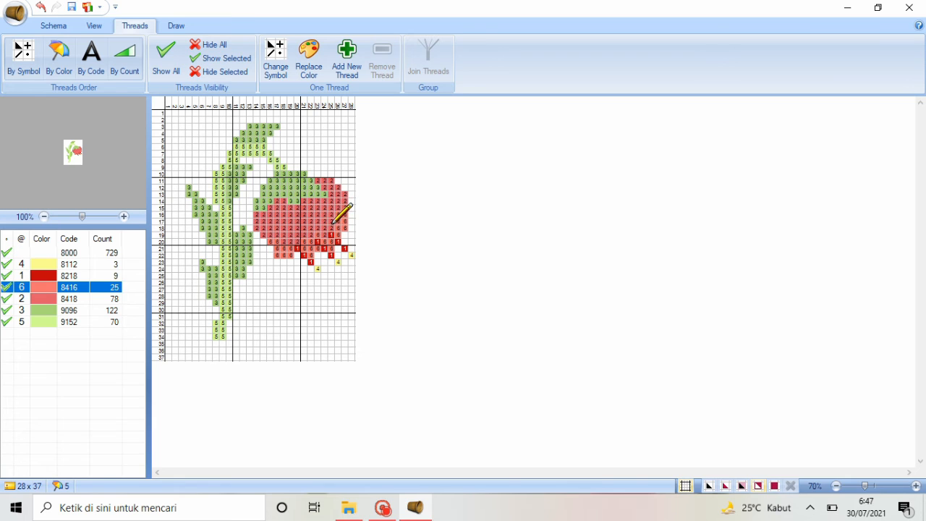
left_click(333, 222)
left_click_drag(332, 223, 335, 228)
left_click(325, 231)
left_click(317, 228)
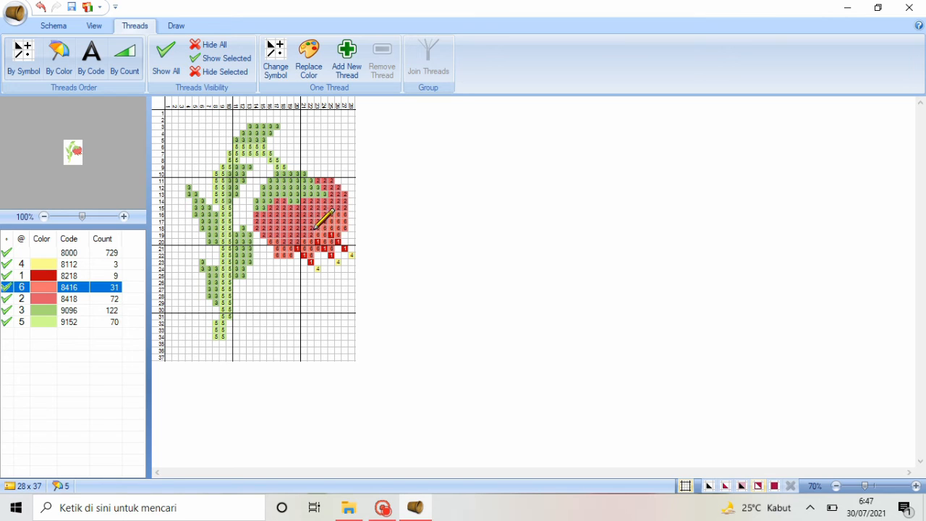
mouse_move(312, 237)
left_mouse_down()
mouse_move(287, 244)
mouse_move(286, 236)
mouse_move(289, 243)
left_mouse_up()
left_click(286, 227)
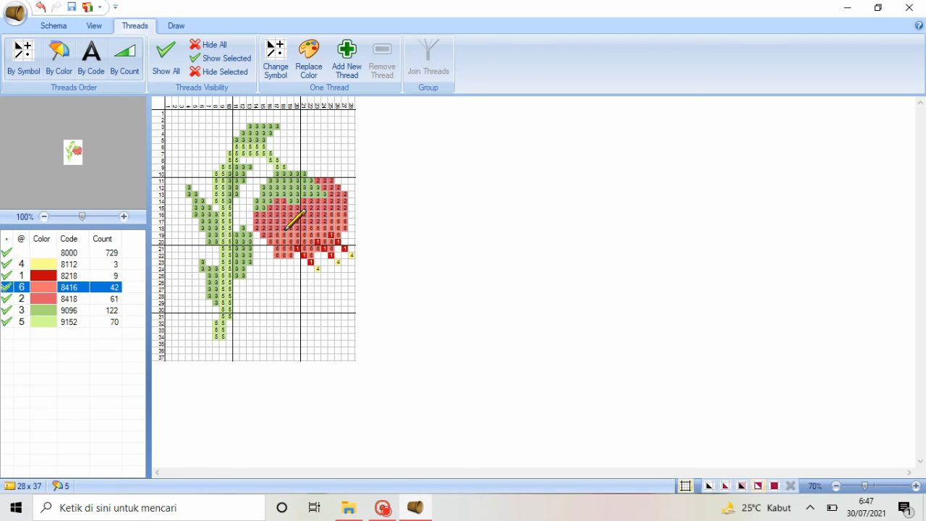
left_click(285, 229)
- Erase the stamens and the petals' lowest stitches with white thread 8000, then touch up the edge with thread 8416
left_click(36, 253)
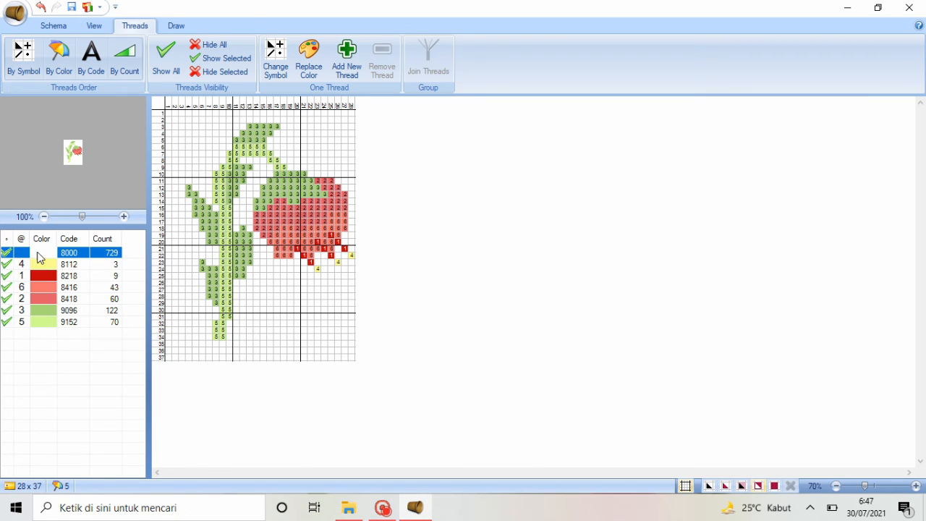
mouse_move(292, 255)
left_mouse_down()
mouse_move(315, 262)
mouse_move(343, 265)
mouse_move(337, 240)
mouse_move(347, 229)
mouse_move(314, 251)
left_mouse_up()
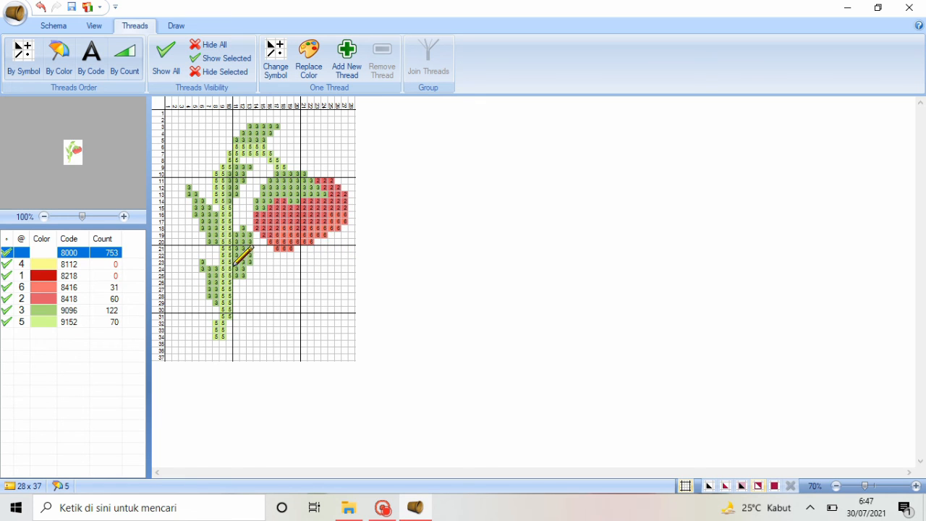
left_click(81, 288)
- Redraw three diagonal stamens from within the lower petals with Cherry Red thread 8218, extending the longest to row 22
left_click(38, 281)
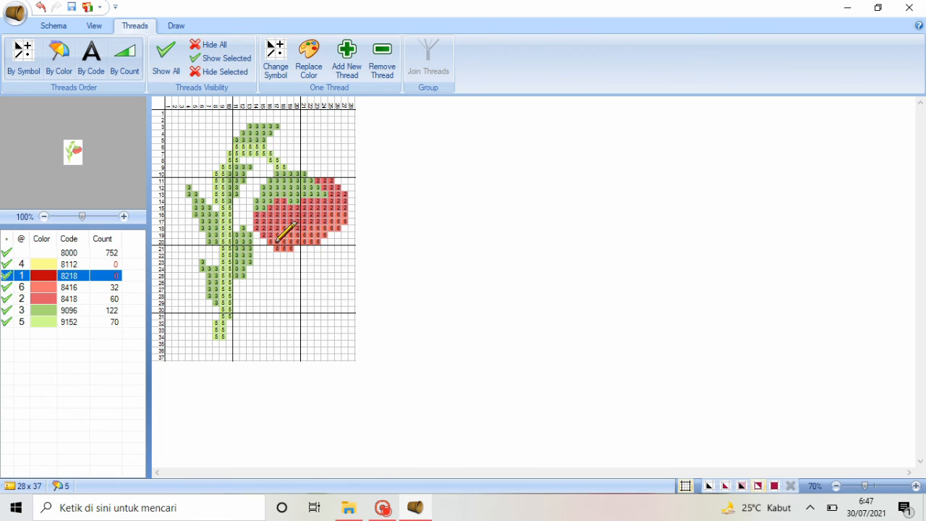
left_click_drag(290, 235, 304, 248)
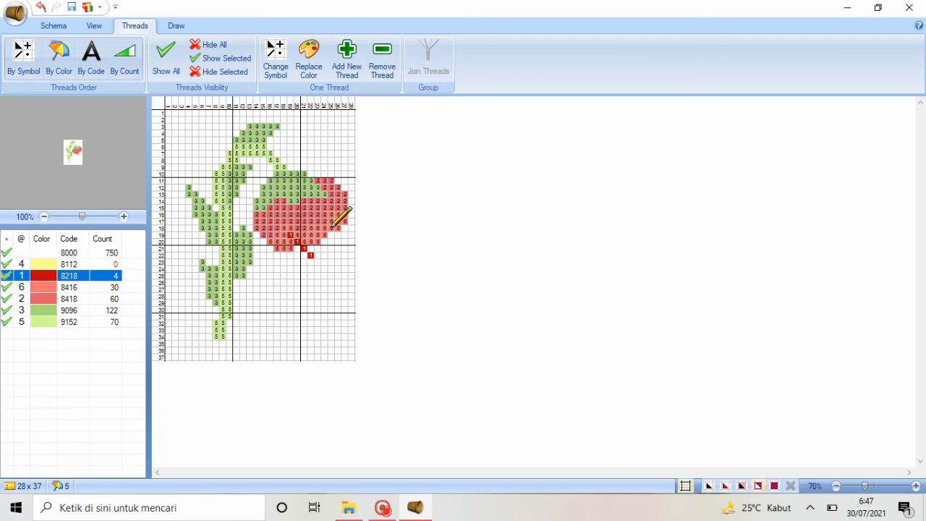
left_click(332, 227)
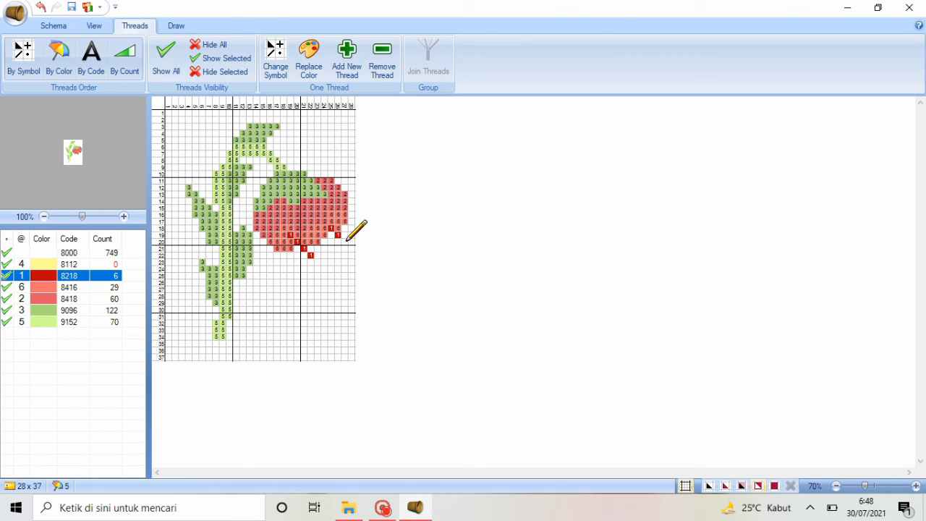
left_click_drag(313, 229, 330, 246)
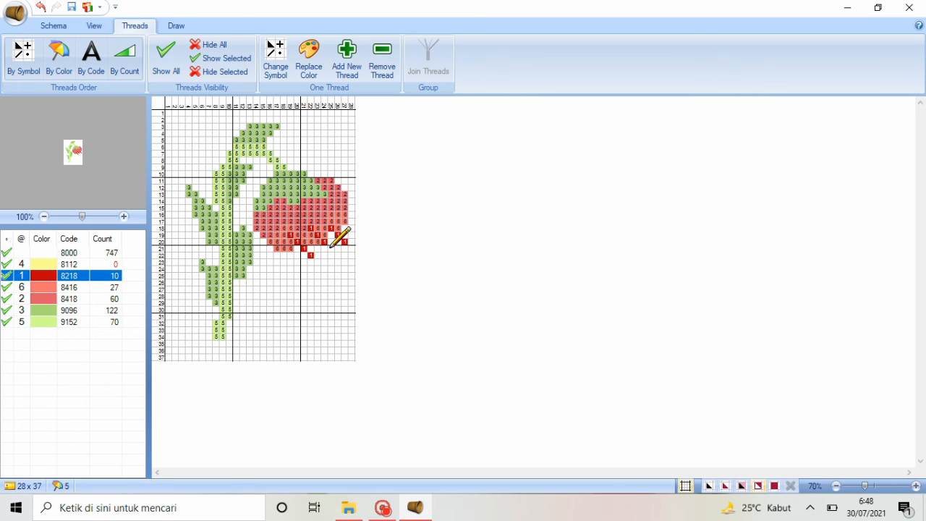
- Add one yellow stitch of thread 8112 diagonally beyond the end of each of the three stamens
left_click(69, 264)
left_click(351, 248)
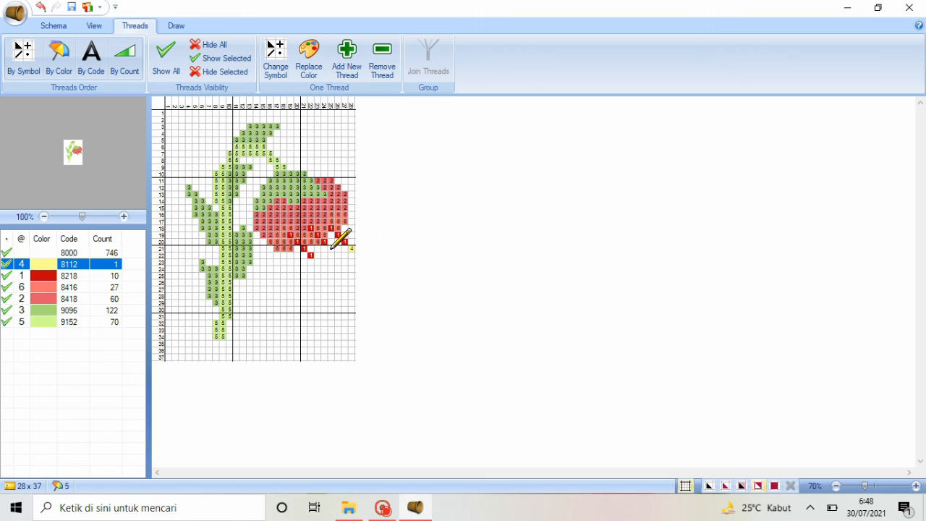
left_click(329, 248)
left_click(318, 262)
- Save the scheme as a Stitch Art Easy! document named f19 in the Pictures folder
left_click(19, 15)
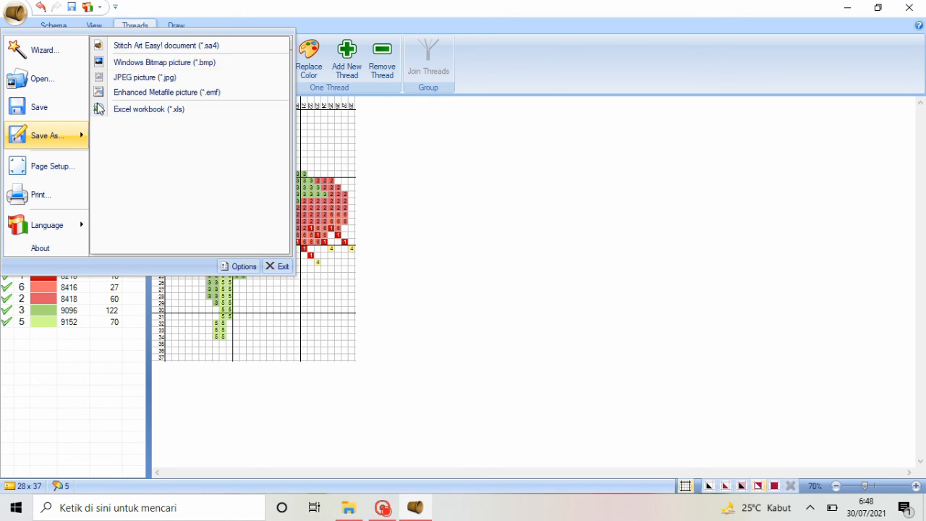
left_click(45, 135)
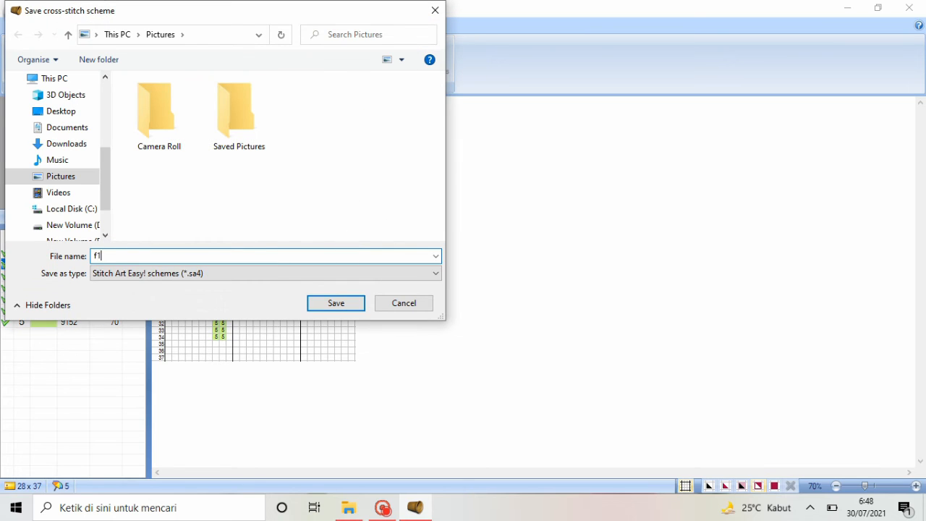
left_click(355, 298)
- Export the scheme as a JPEG picture named f19p in the Pictures folder
left_click(19, 14)
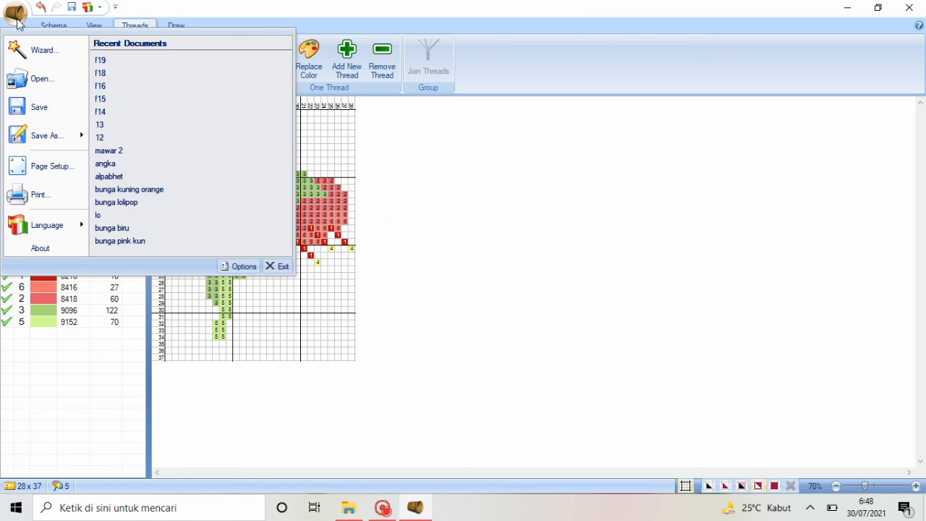
mouse_move(87, 133)
left_click(128, 78)
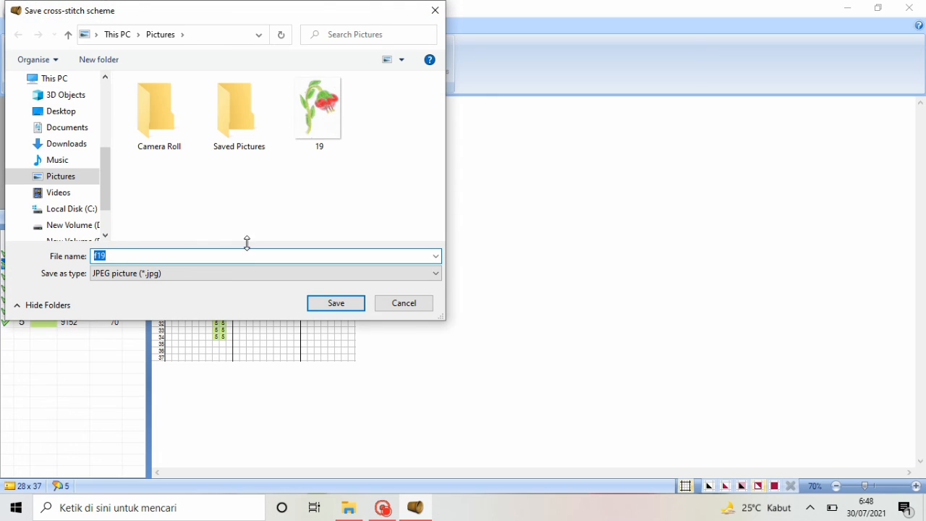
left_click(329, 306)
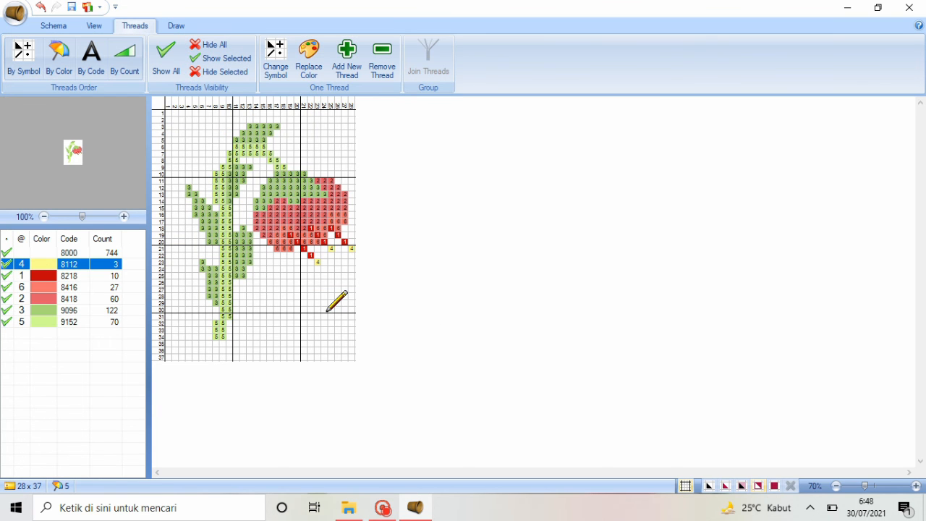
- Open the exported picture f19p.jpg from the file explorer and view its thread color table f19p.Colors.jpg
left_click(349, 507)
double_click(521, 184)
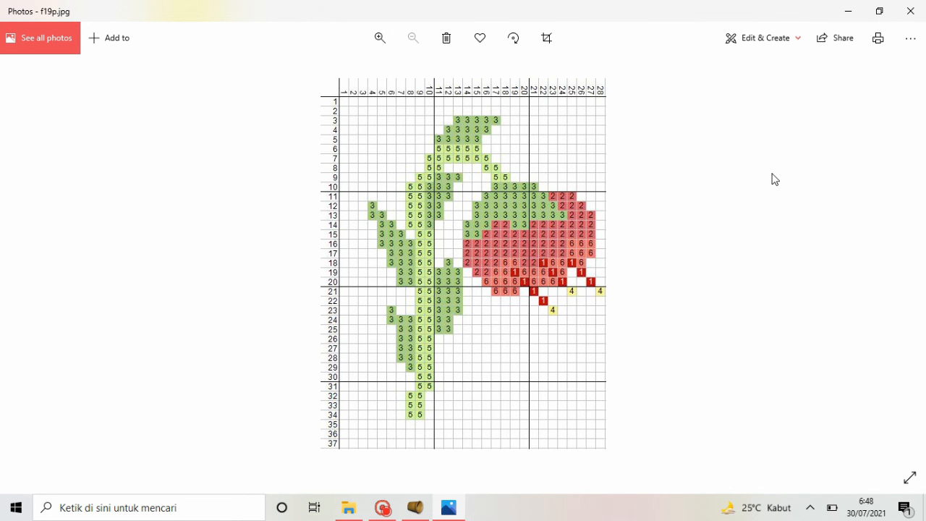
key("Left")
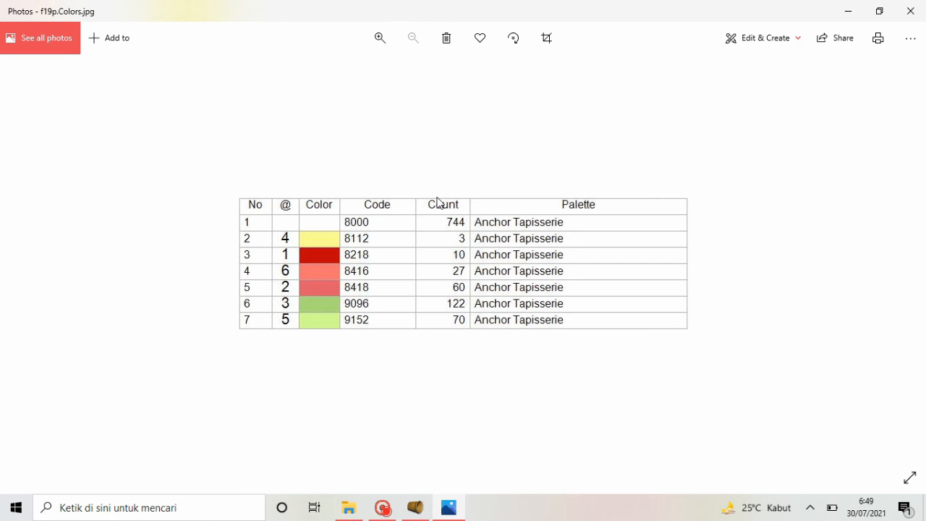